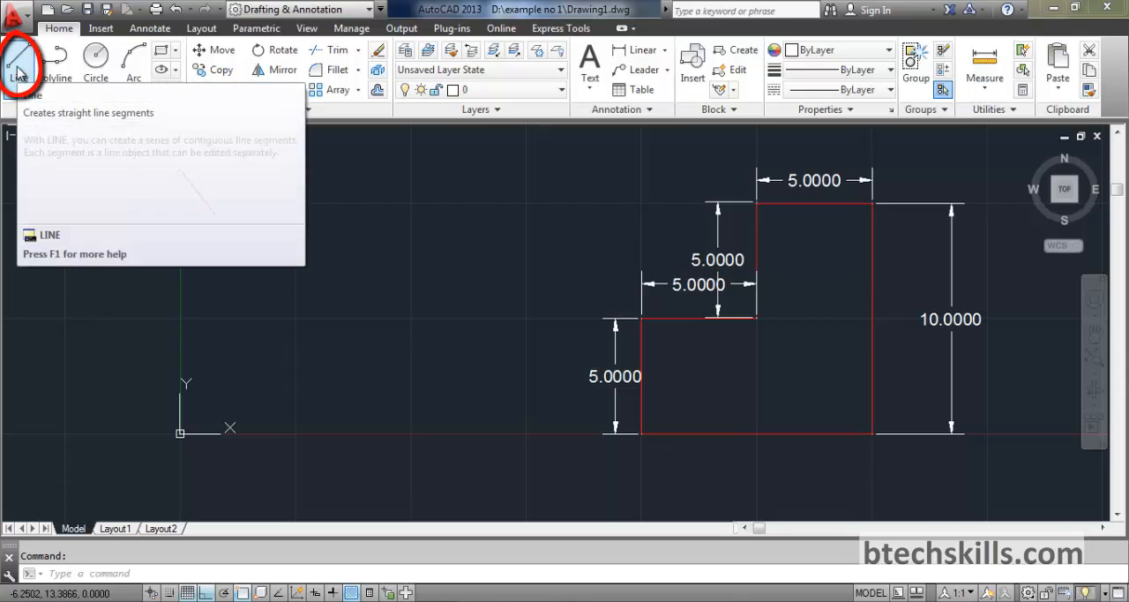
Draw the outline's base line from absolute coordinates 0,0 to 10,0
{"action": "left_click", "coordinate": [76, 575]}
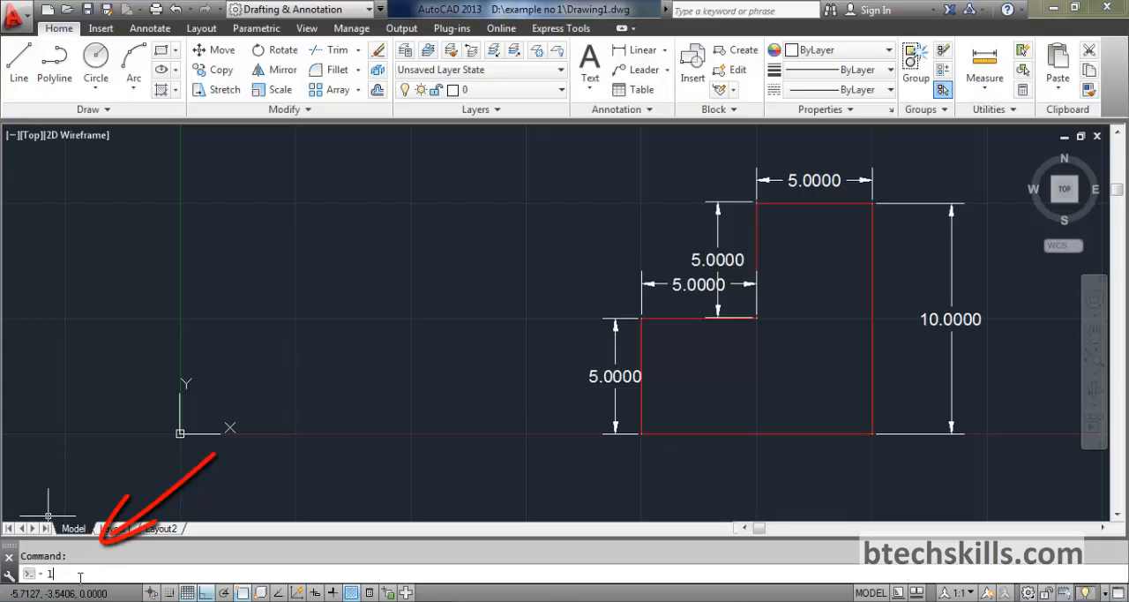
{"action": "type", "text": "L"}
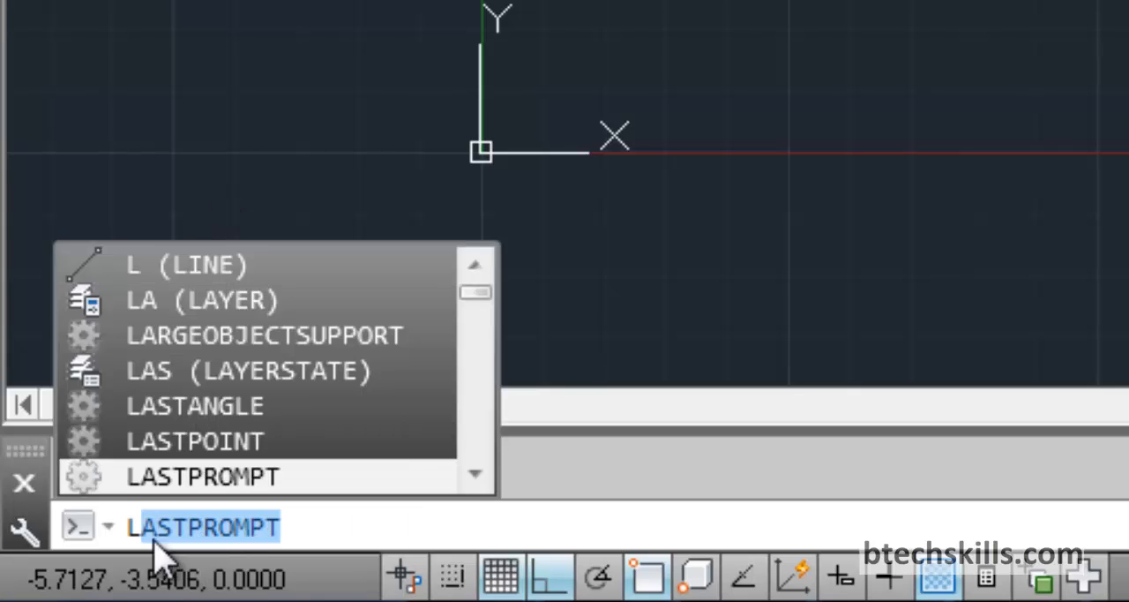
{"action": "left_click", "coordinate": [210, 267]}
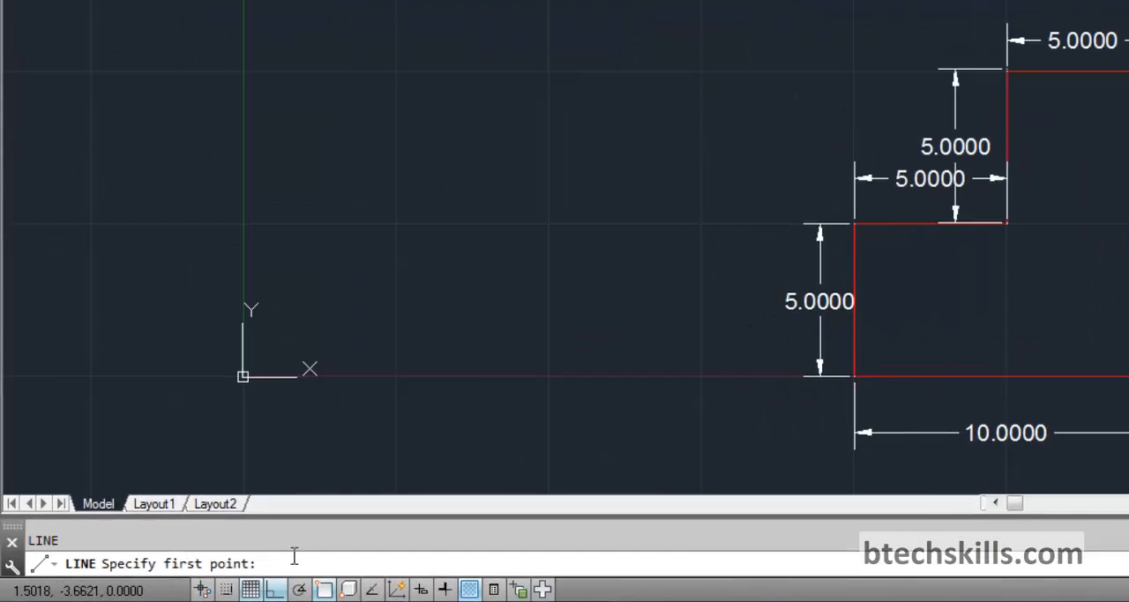
{"action": "type", "text": "0"}
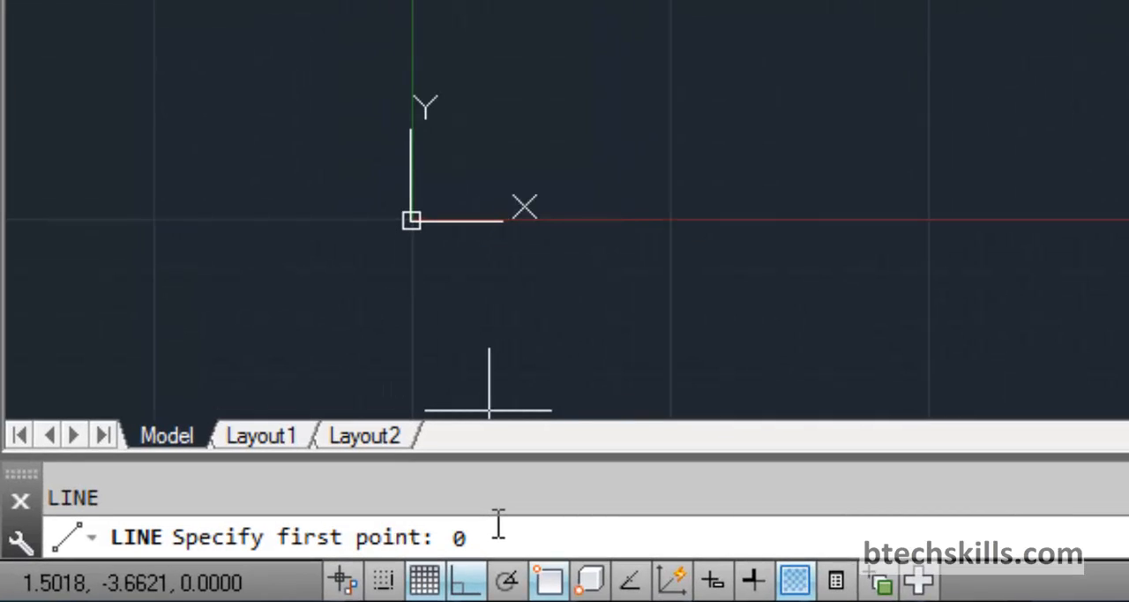
{"action": "type", "text": ",0"}
{"action": "key", "text": "Return"}
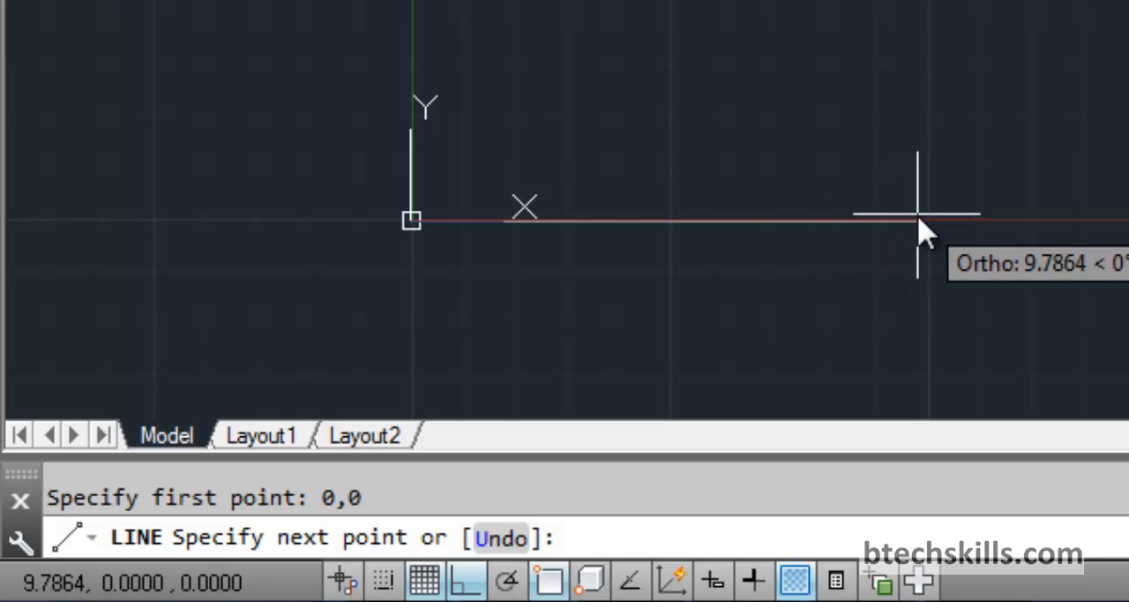
{"action": "type", "text": "10"}
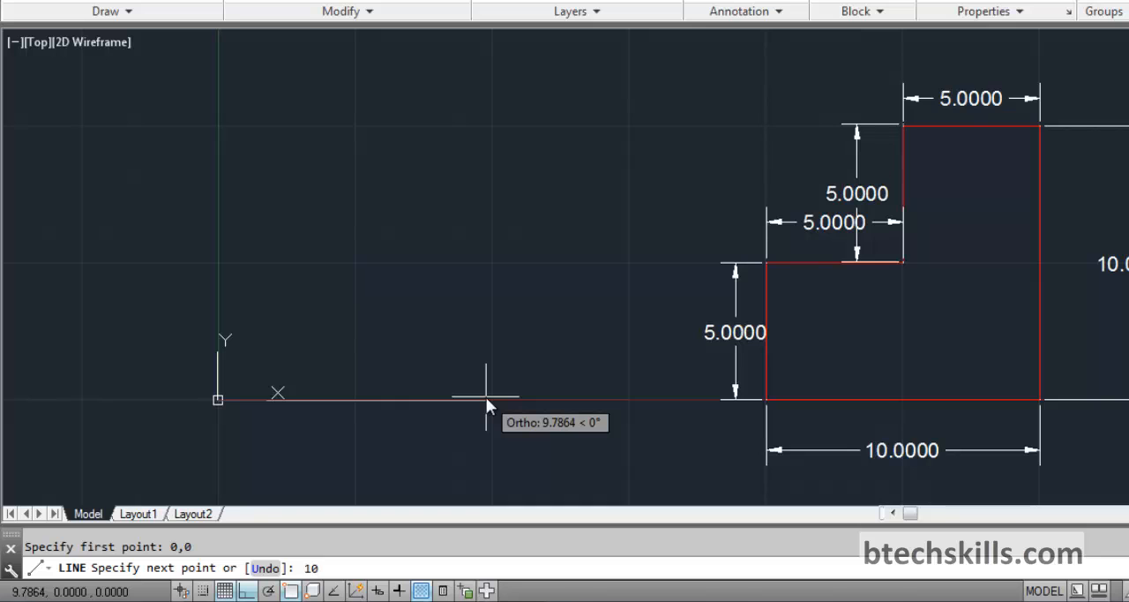
{"action": "type", "text": ",0"}
{"action": "key", "text": "Return"}
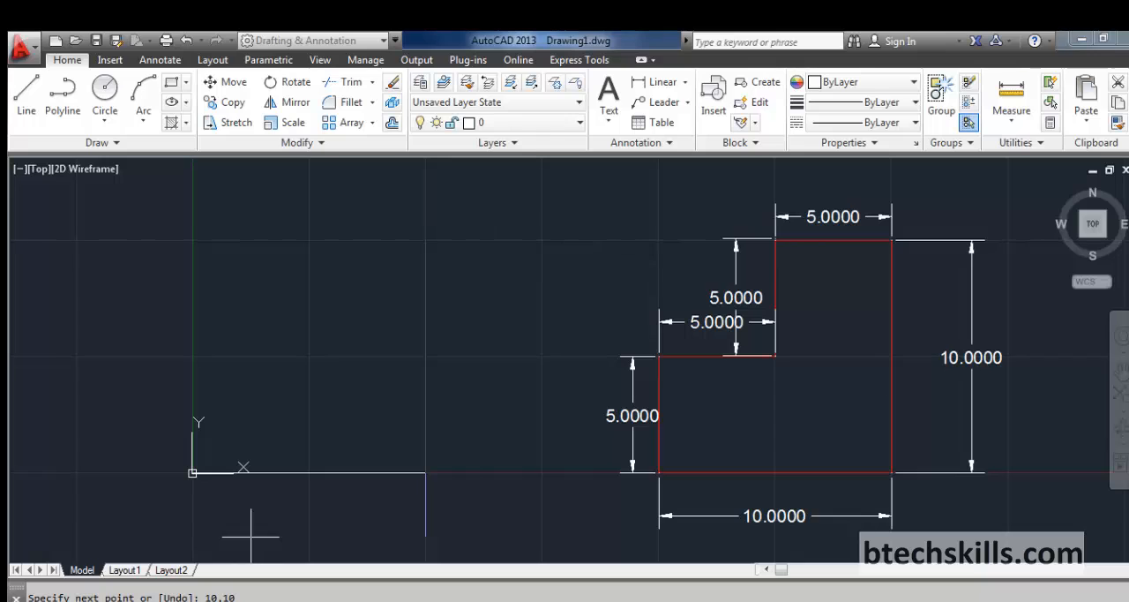
Continue the outline with line segments to absolute coordinates 10,10 and 5,10
{"action": "type", "text": "10,10"}
{"action": "key", "text": "Return"}
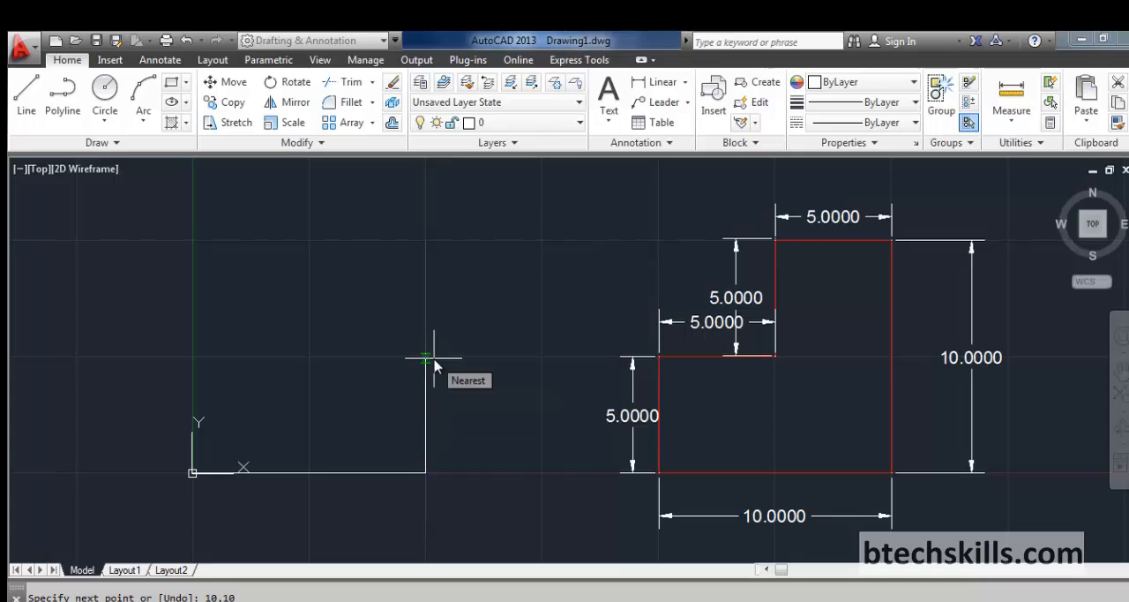
{"action": "type", "text": "5,10"}
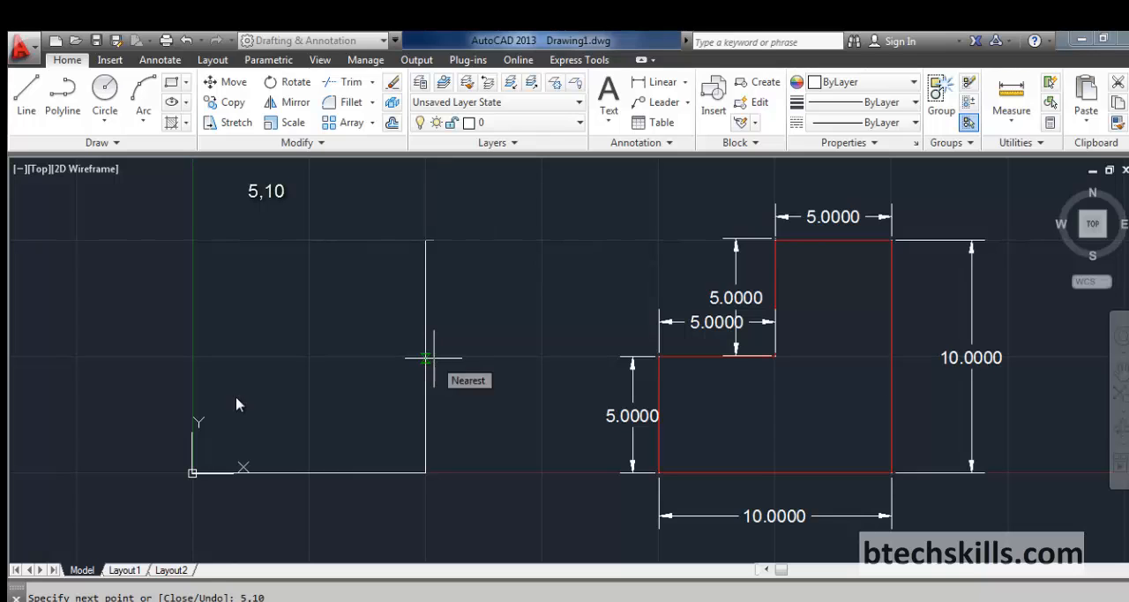
{"action": "key", "text": "Return"}
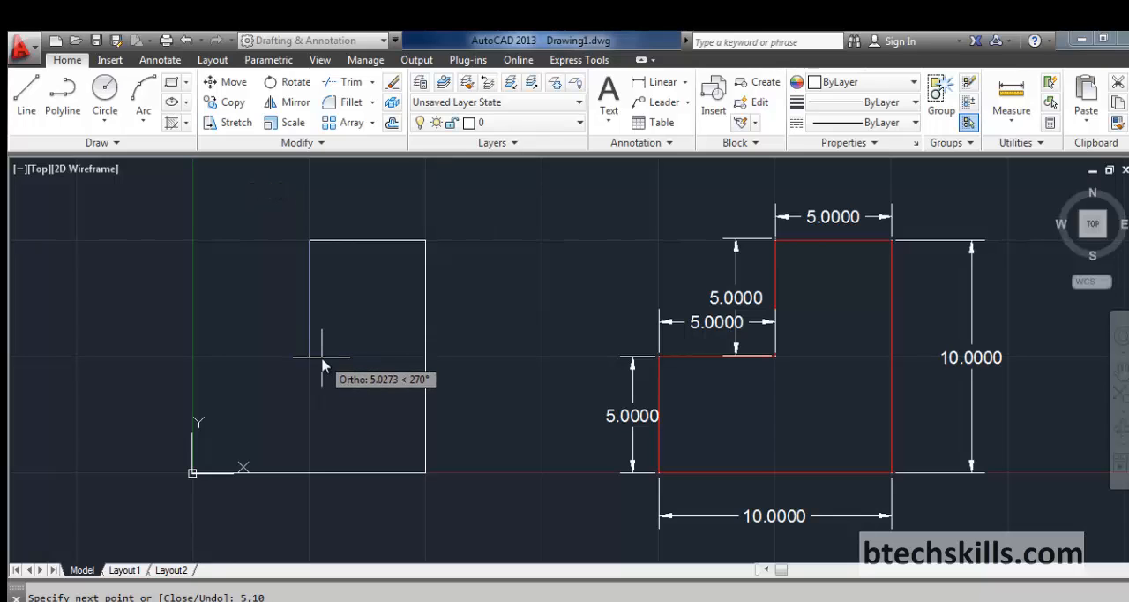
Complete the stepped outline with line segments through 5,5 and 0,5 back to 0,0, and end the Line command
{"action": "type", "text": "5,5"}
{"action": "key", "text": "Return"}
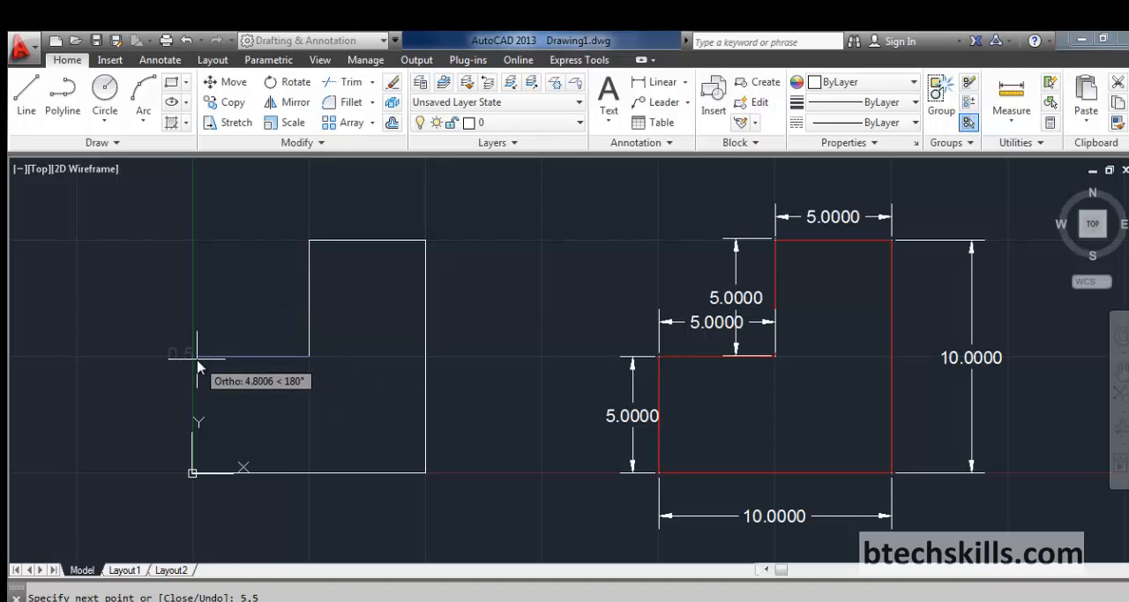
{"action": "type", "text": "0,5"}
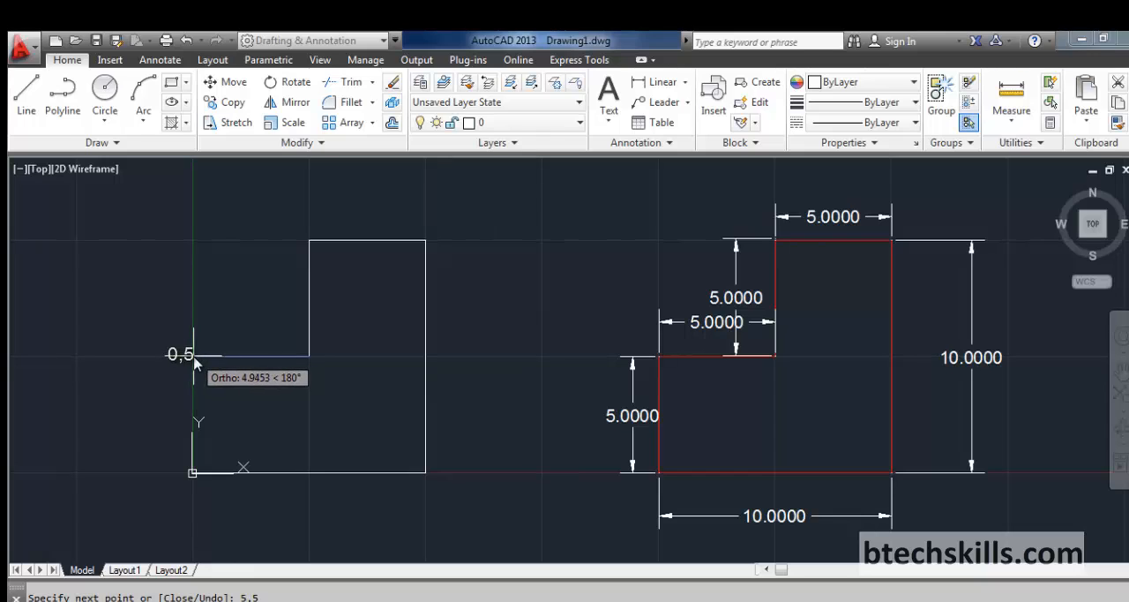
{"action": "type", "text": "0,5"}
{"action": "key", "text": "Return"}
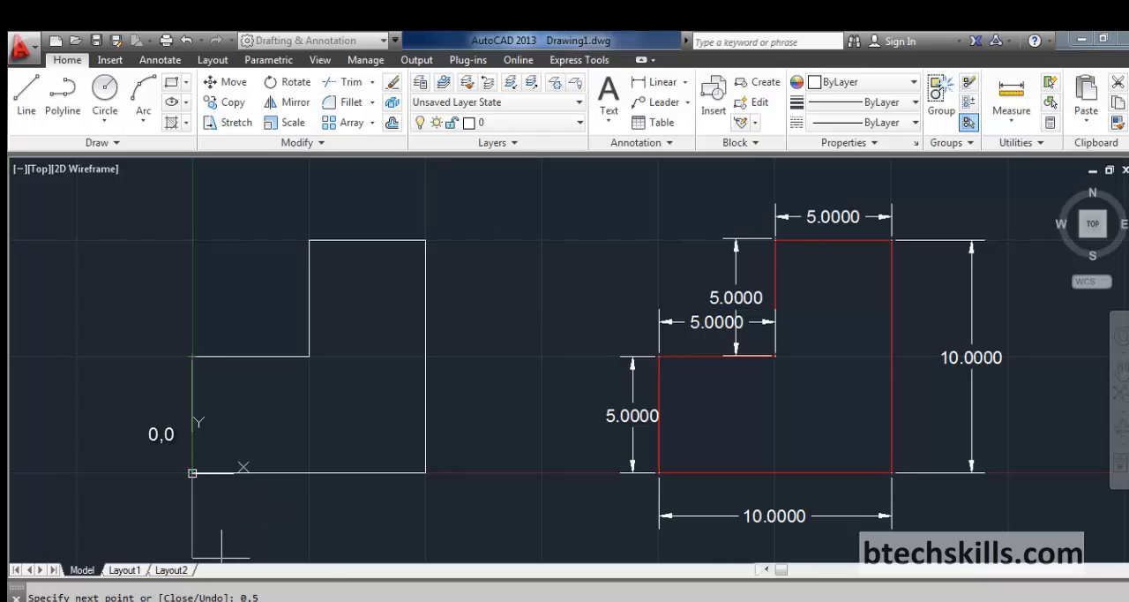
{"action": "key", "text": "Escape"}
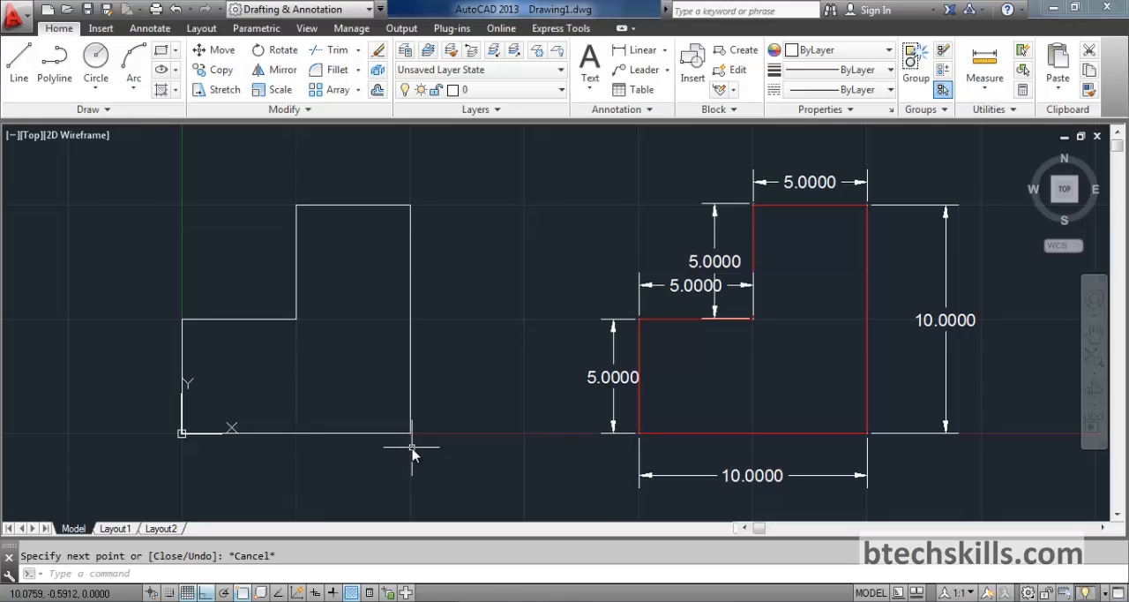
{"action": "middle_click_drag", "start_coordinate": [680, 380], "coordinate": [271, 392]}
{"action": "mouse_move", "coordinate": [788, 381]}
{"action": "middle_mouse_down"}
{"action": "mouse_move", "coordinate": [728, 394]}
{"action": "mouse_move", "coordinate": [315, 395]}
{"action": "middle_mouse_up"}
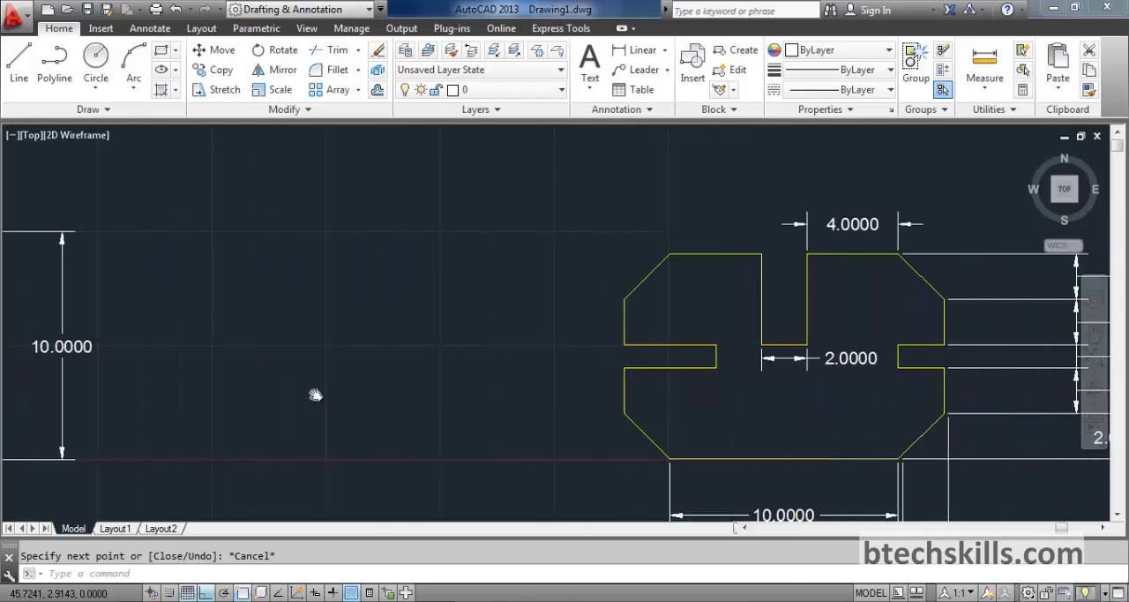
{"action": "middle_click_drag", "start_coordinate": [839, 423], "coordinate": [416, 340]}
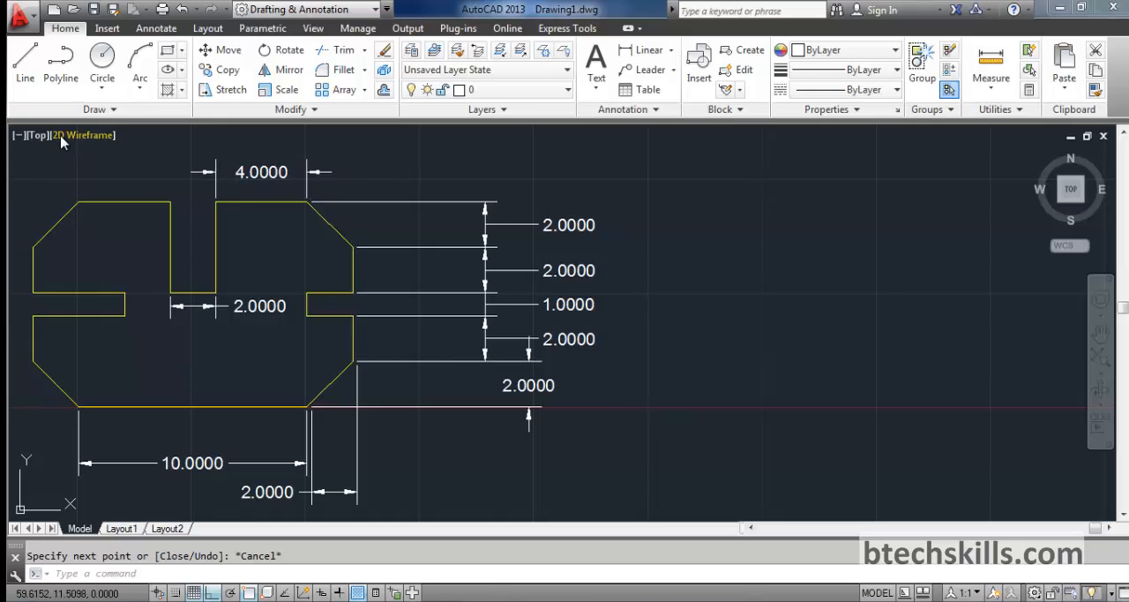
{"action": "left_click", "coordinate": [25, 66]}
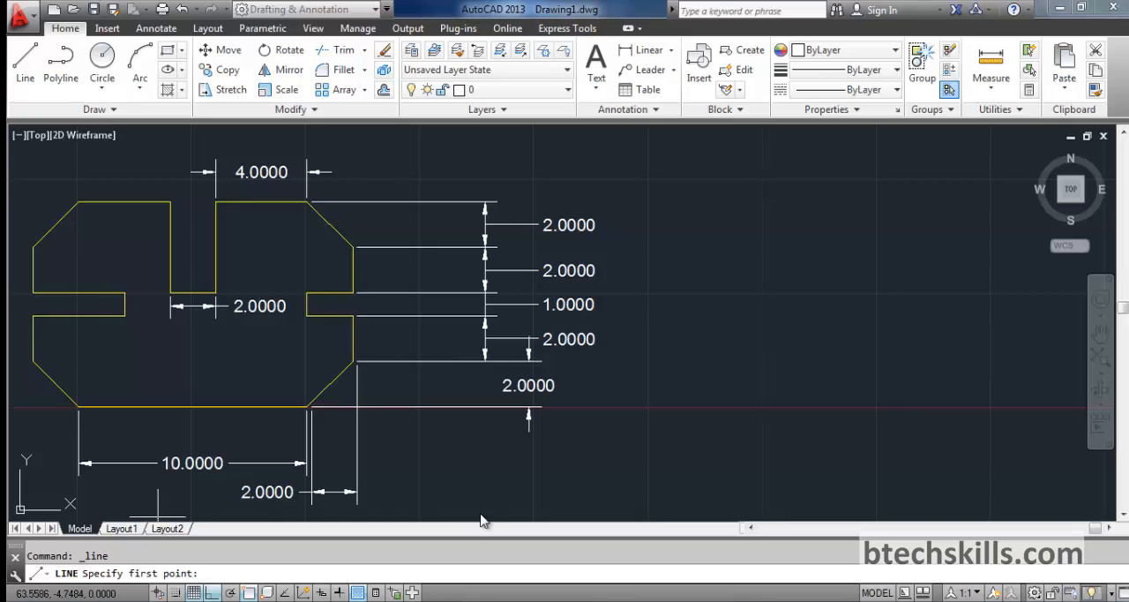
{"action": "left_click", "coordinate": [647, 409]}
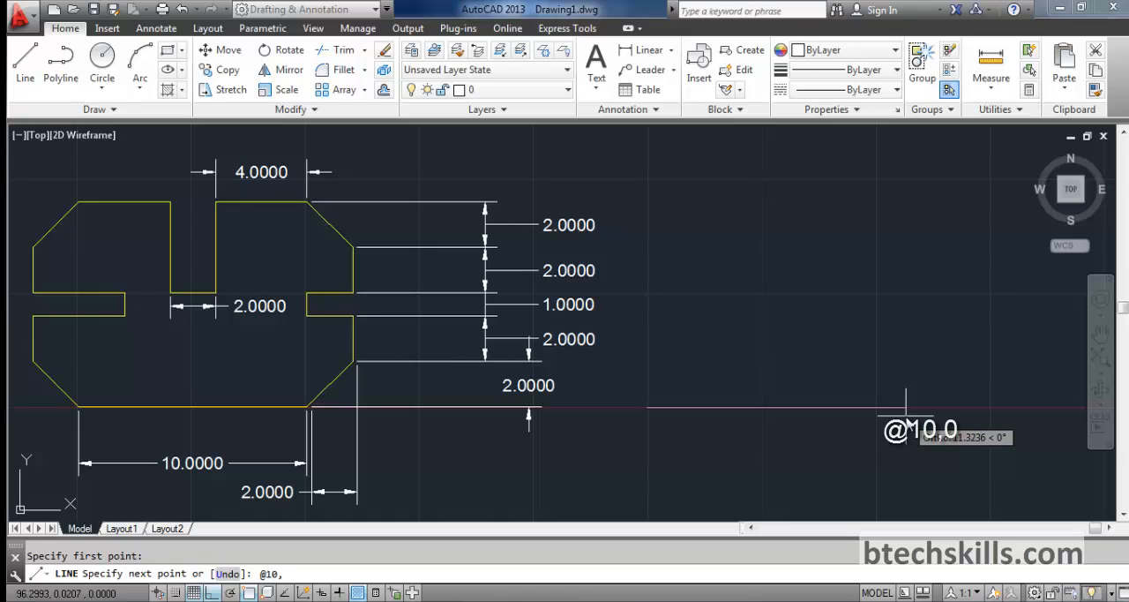
{"action": "key", "text": "Return"}
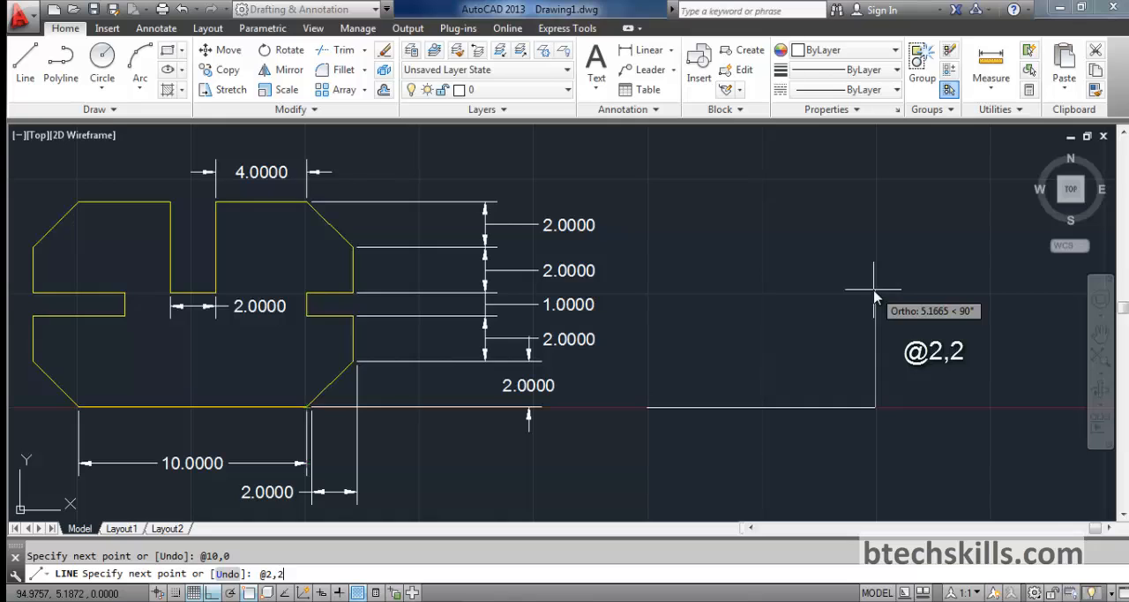
{"action": "key", "text": "Return"}
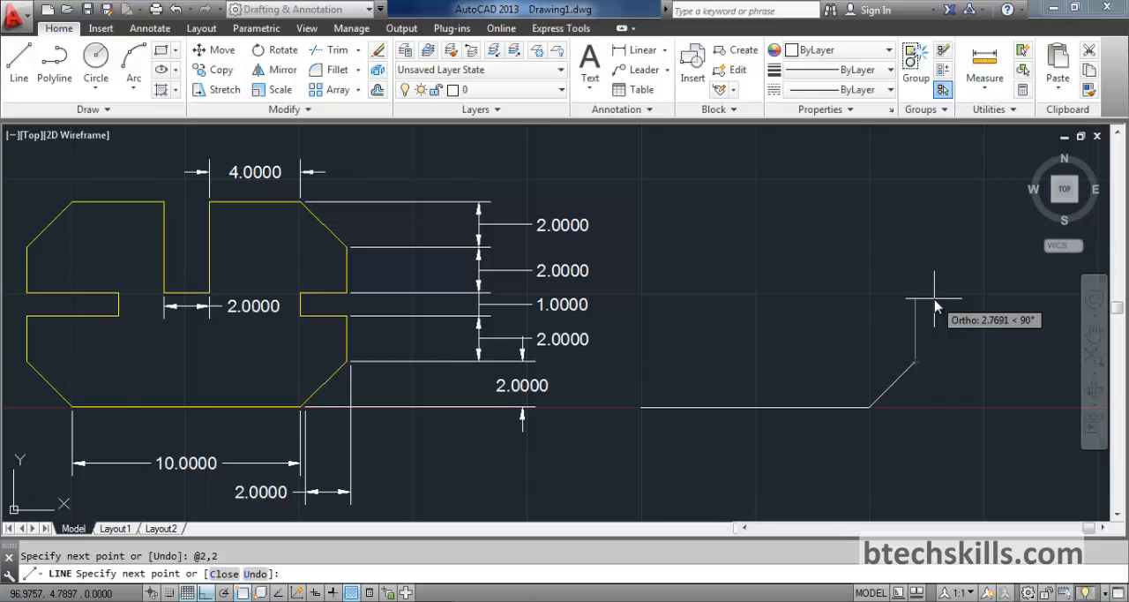
Continue the outline with relative segments @0,2 and @-2,0 to reach the inner end of the side notch
{"action": "type", "text": "@0,2"}
{"action": "key", "text": "Return"}
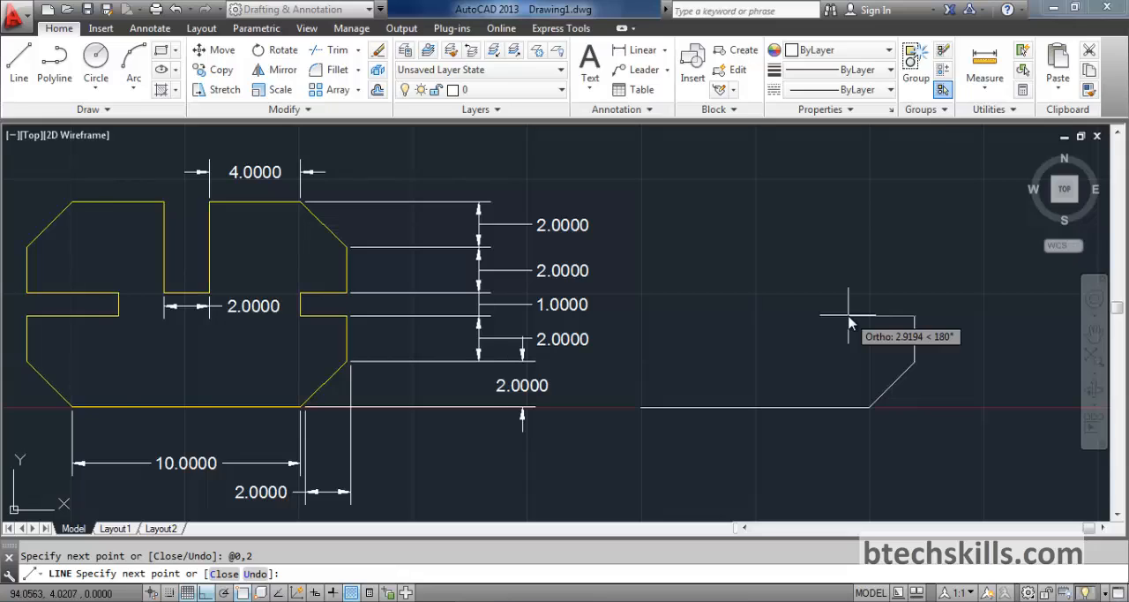
{"action": "type", "text": "@-2"}
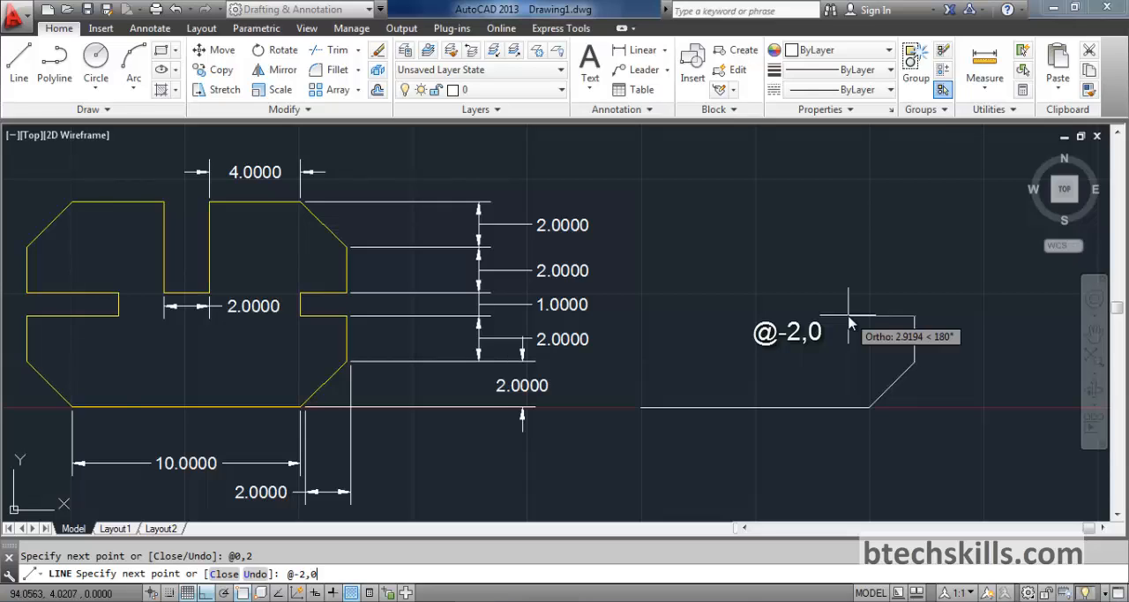
{"action": "key", "text": "Return"}
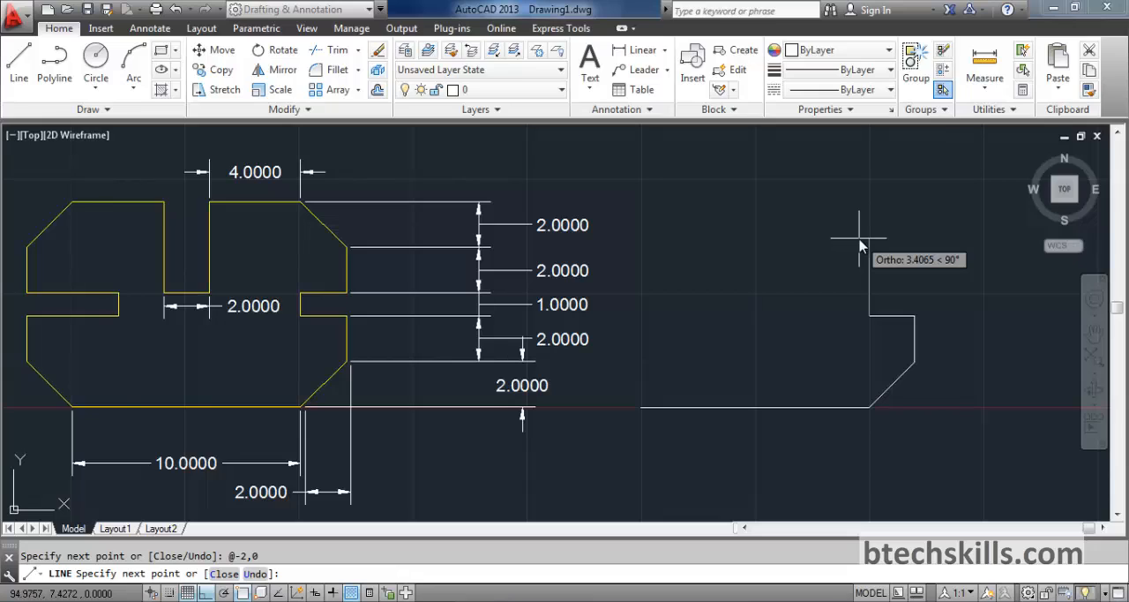
Finish the side notch with relative line segments @0,1 and @2,0
{"action": "type", "text": "@"}
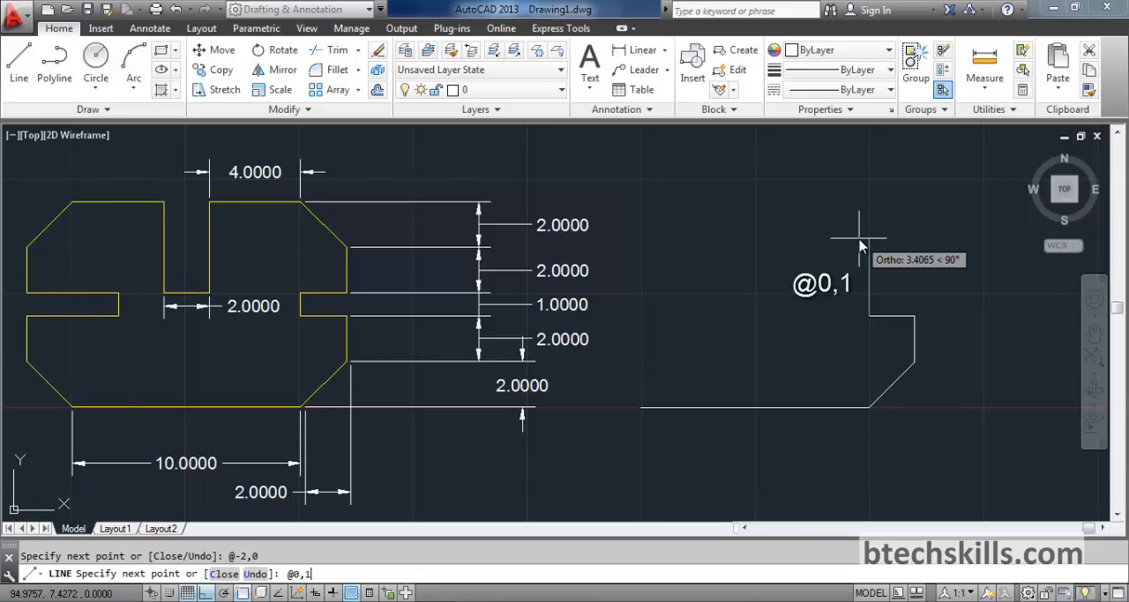
{"action": "type", "text": "0,1"}
{"action": "key", "text": "Return"}
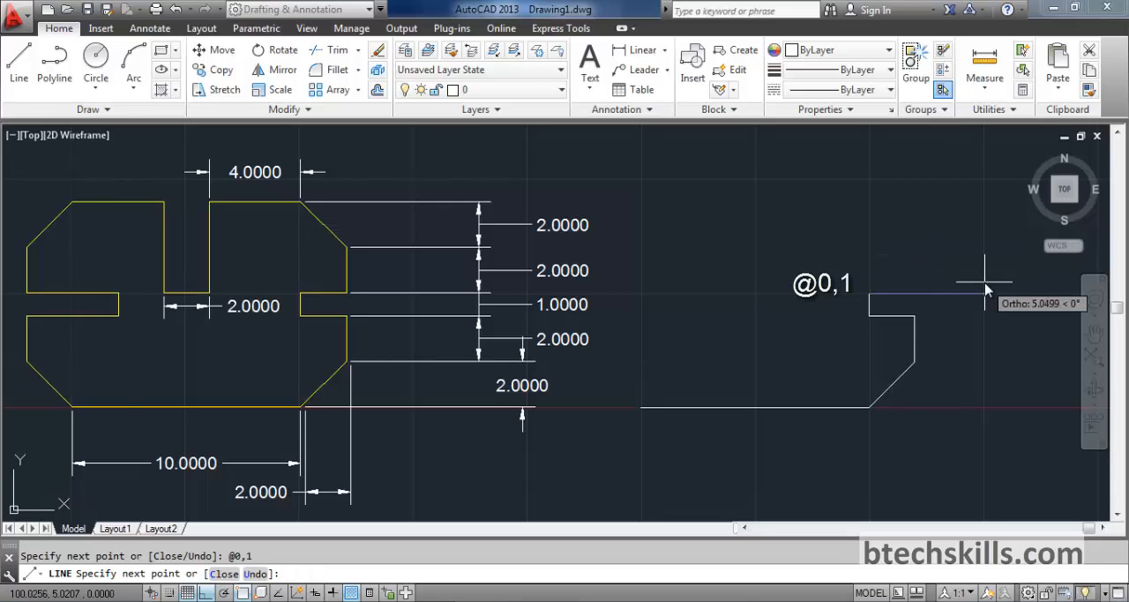
{"action": "type", "text": "@2,"}
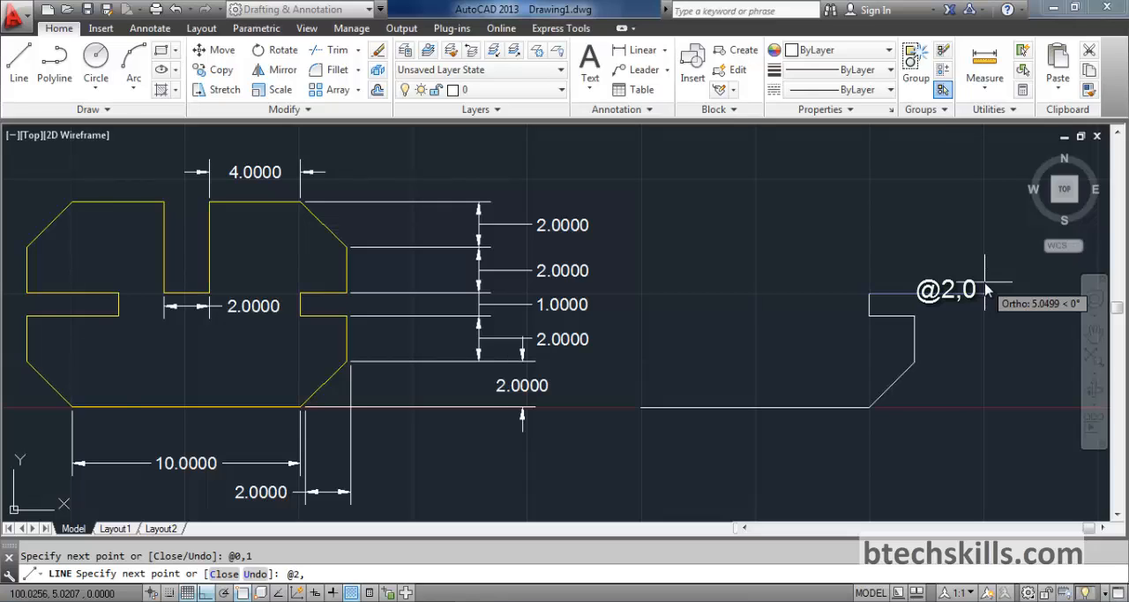
{"action": "type", "text": "0"}
{"action": "key", "text": "Return"}
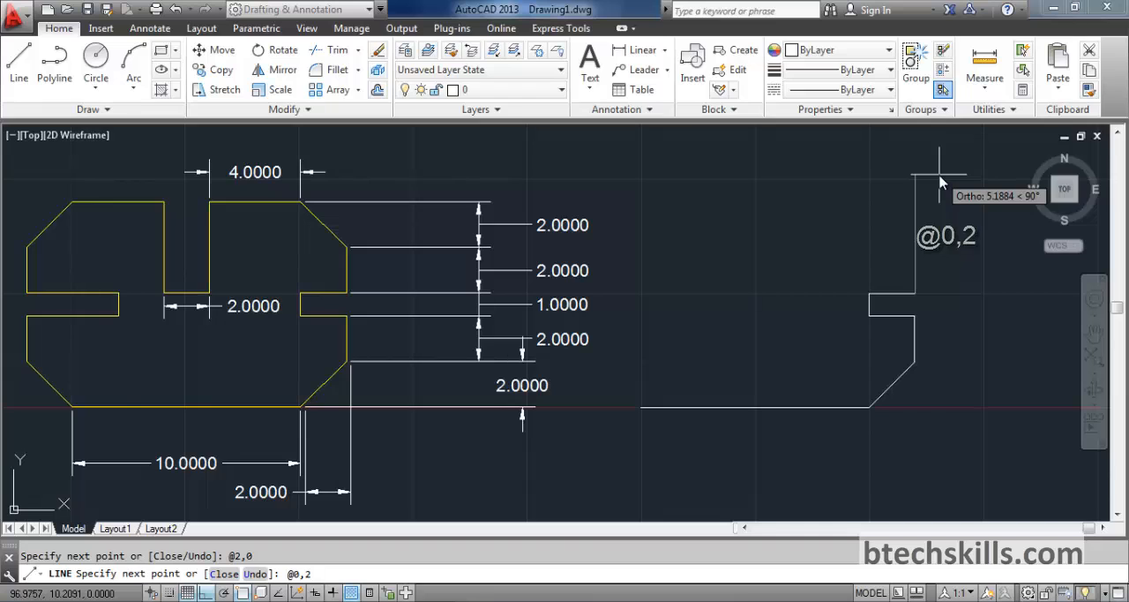
Add the vertical edge above the side notch with @0,2 and the upper chamfer with @-2,2
{"action": "key", "text": "Return"}
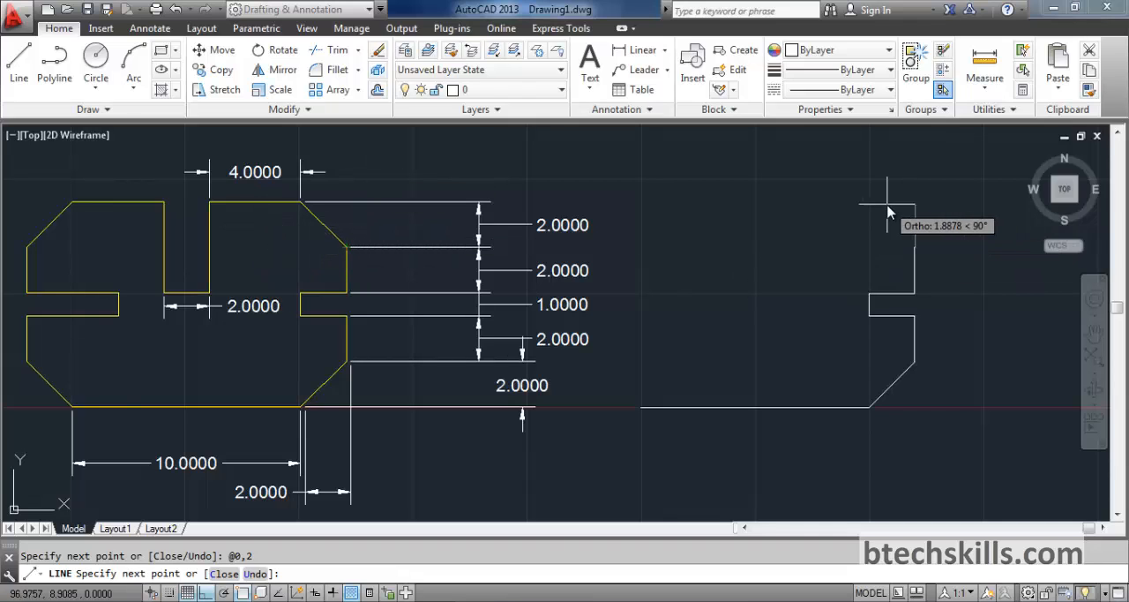
{"action": "type", "text": "@-2,2"}
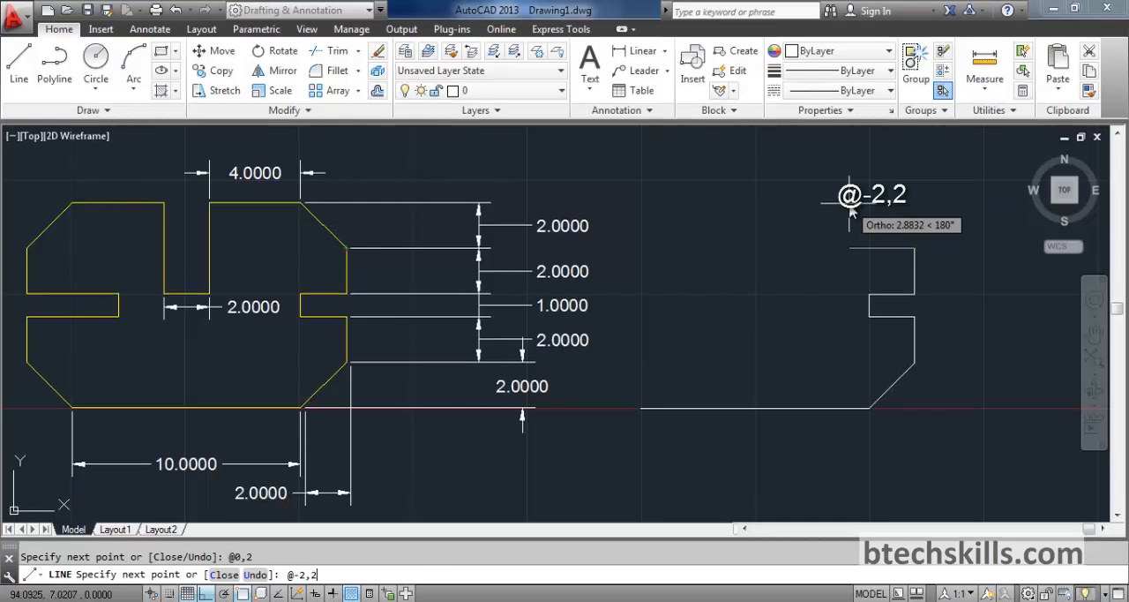
{"action": "key", "text": "Return"}
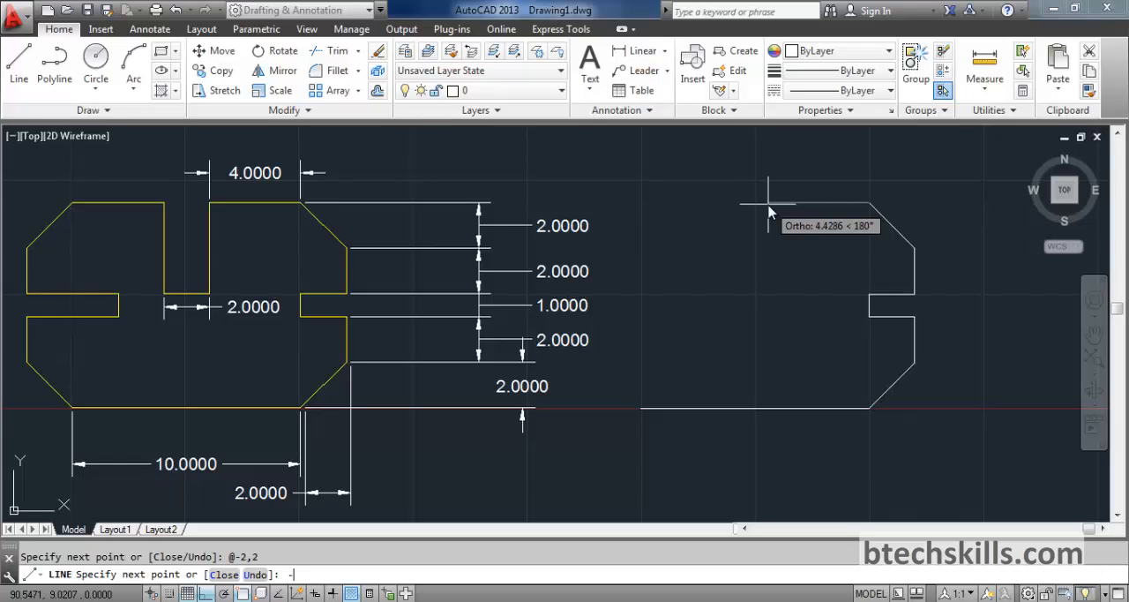
Draw the top edge from the upper chamfer toward the central slot with relative segment @-4,0
{"action": "type", "text": "@-4,0"}
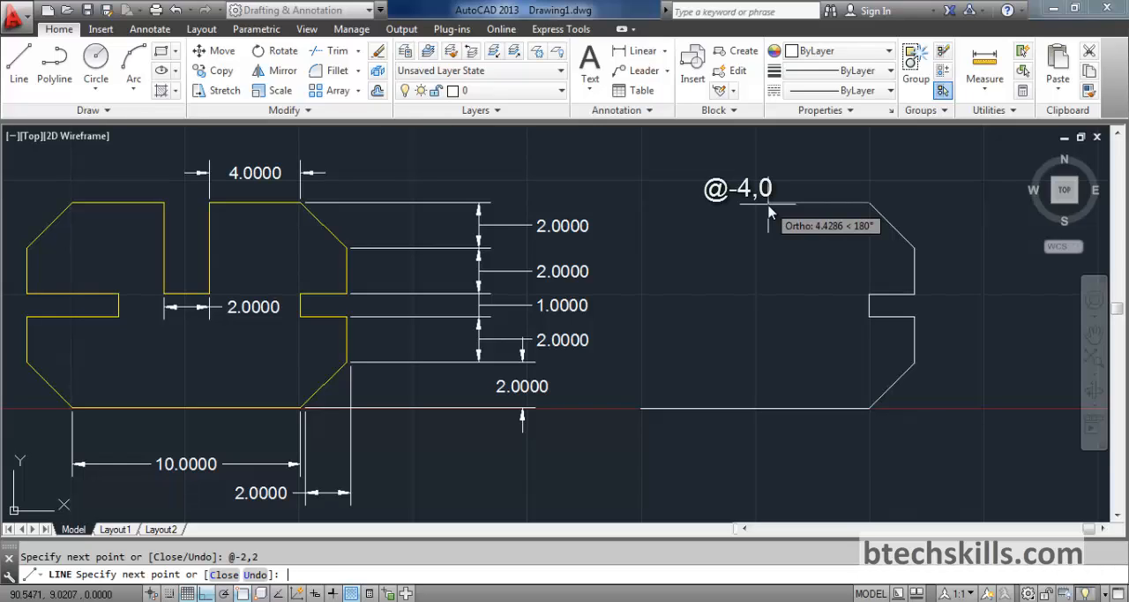
{"action": "type", "text": "@-4,0"}
{"action": "key", "text": "Return"}
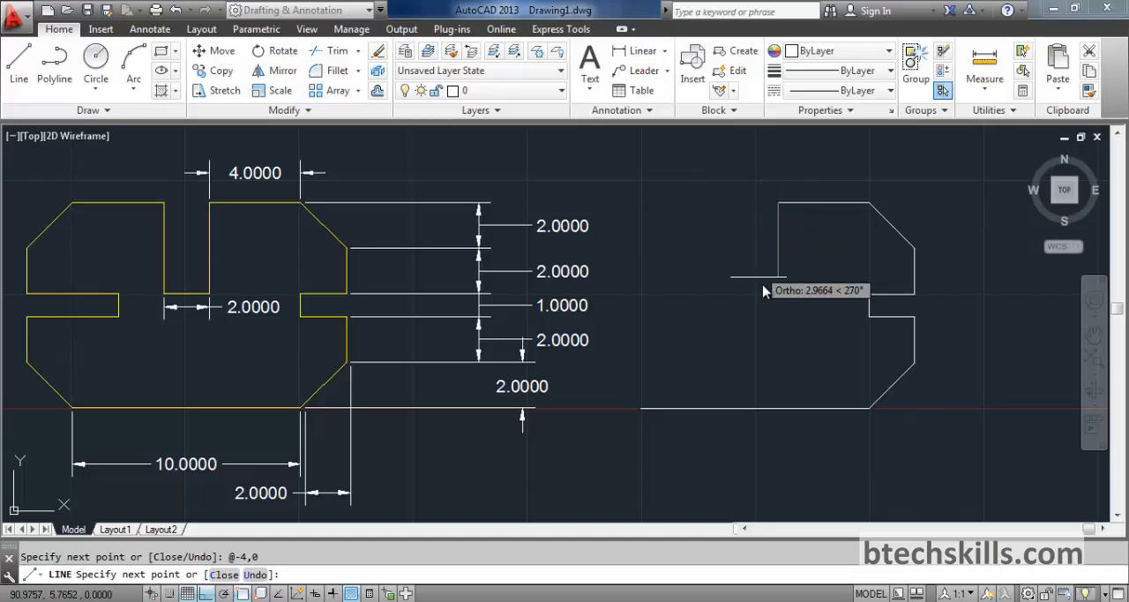
Draw the first wall and the floor of the central slot with relative segments @0,-4 and @-2,0
{"action": "type", "text": "@0,-4"}
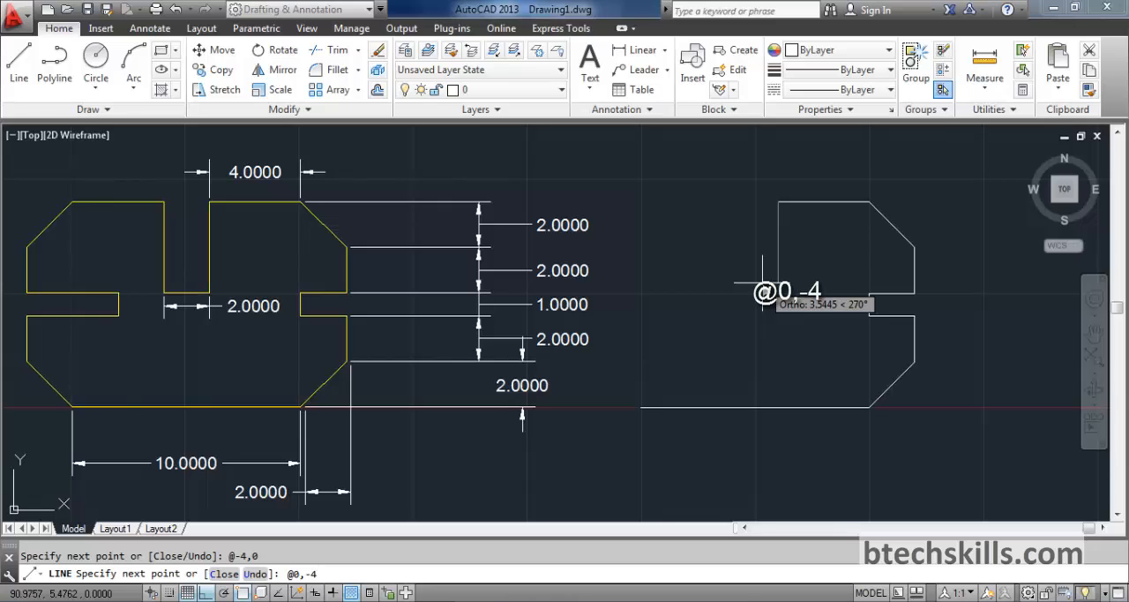
{"action": "key", "text": "Return"}
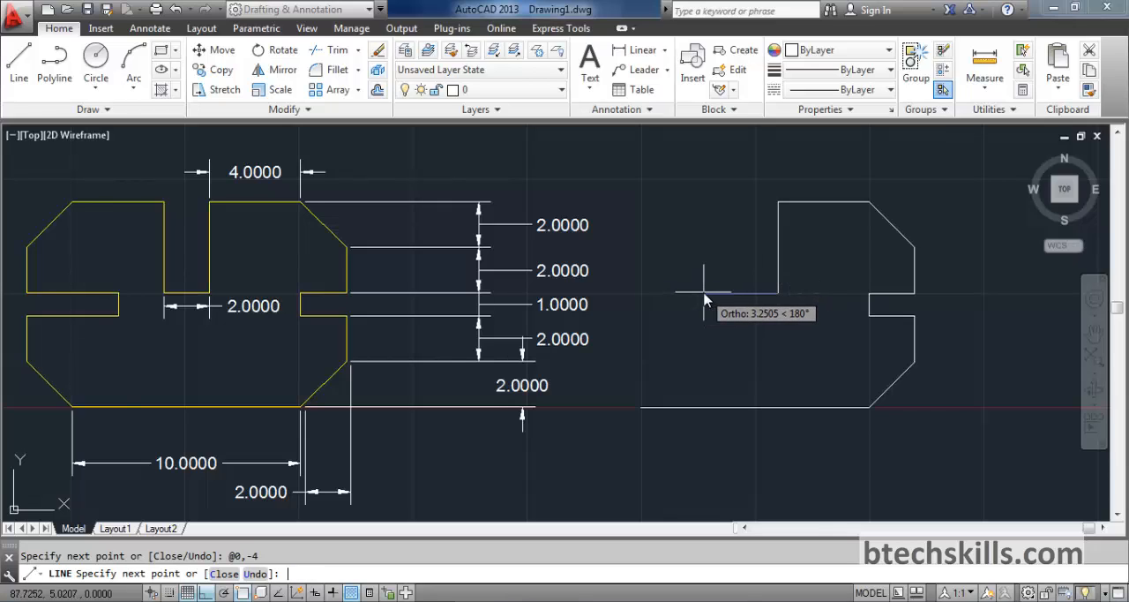
{"action": "type", "text": "@-2,0"}
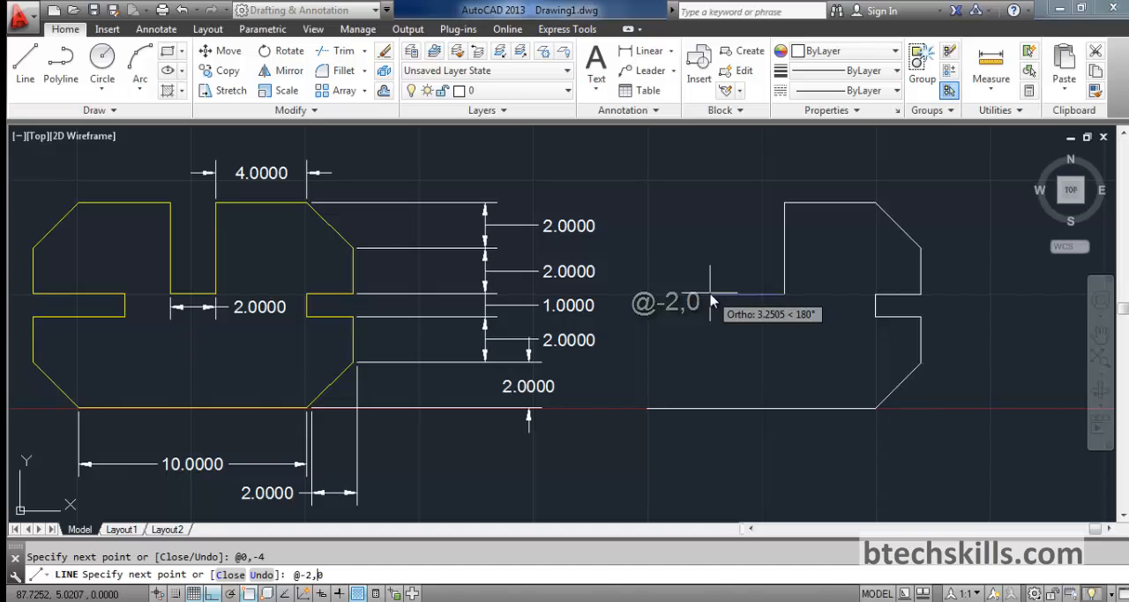
{"action": "key", "text": "Return"}
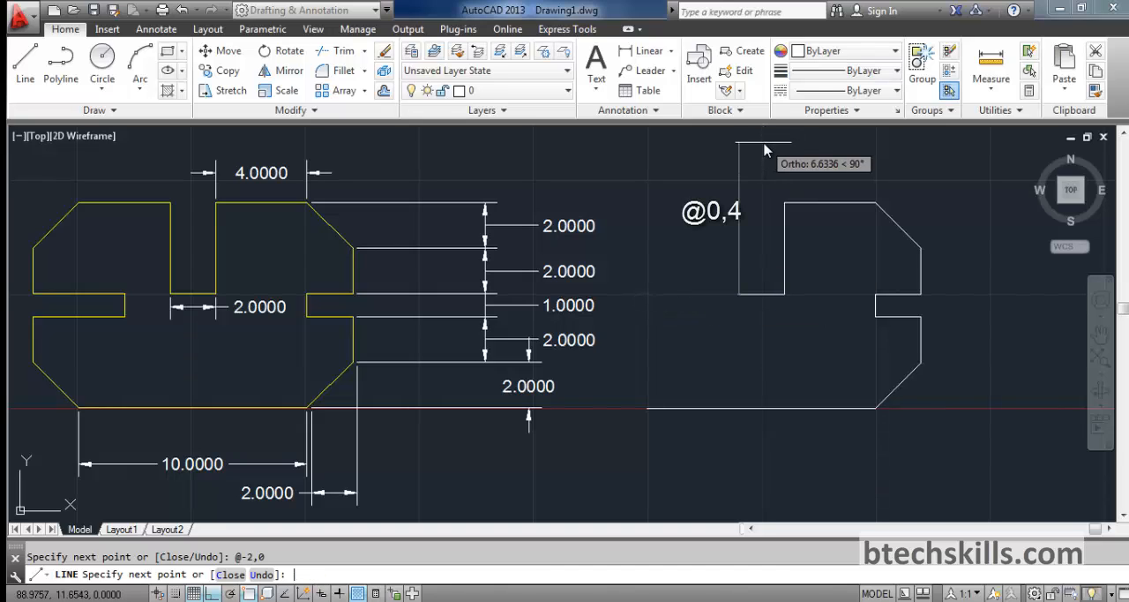
Draw the second wall of the central slot with @0,4 and the remaining top edge with @-4,0
{"action": "type", "text": "@0,4"}
{"action": "key", "text": "Return"}
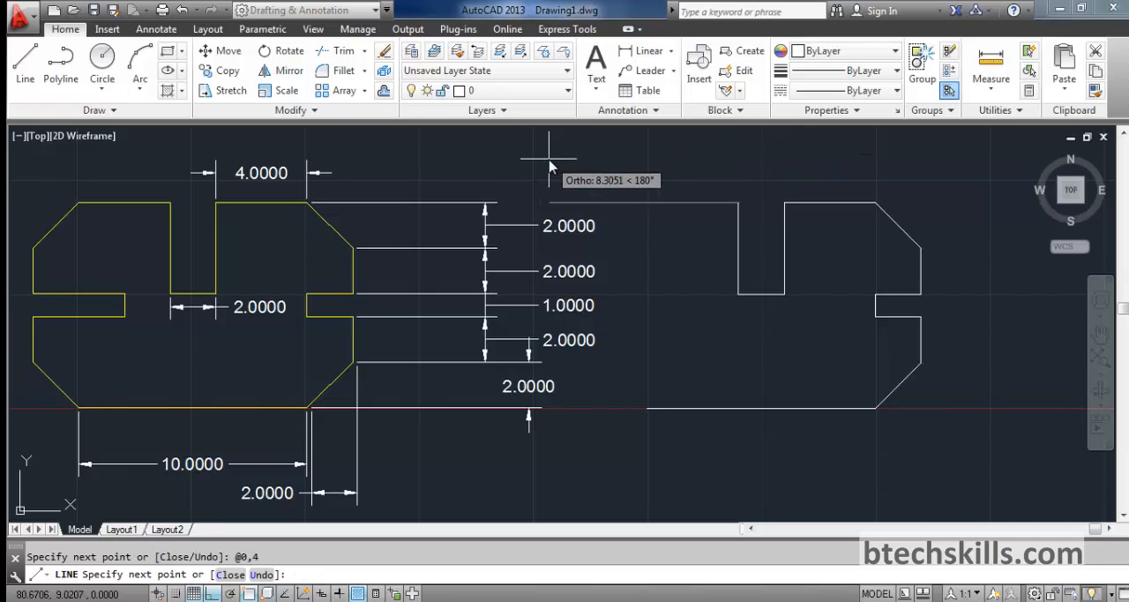
{"action": "type", "text": "@"}
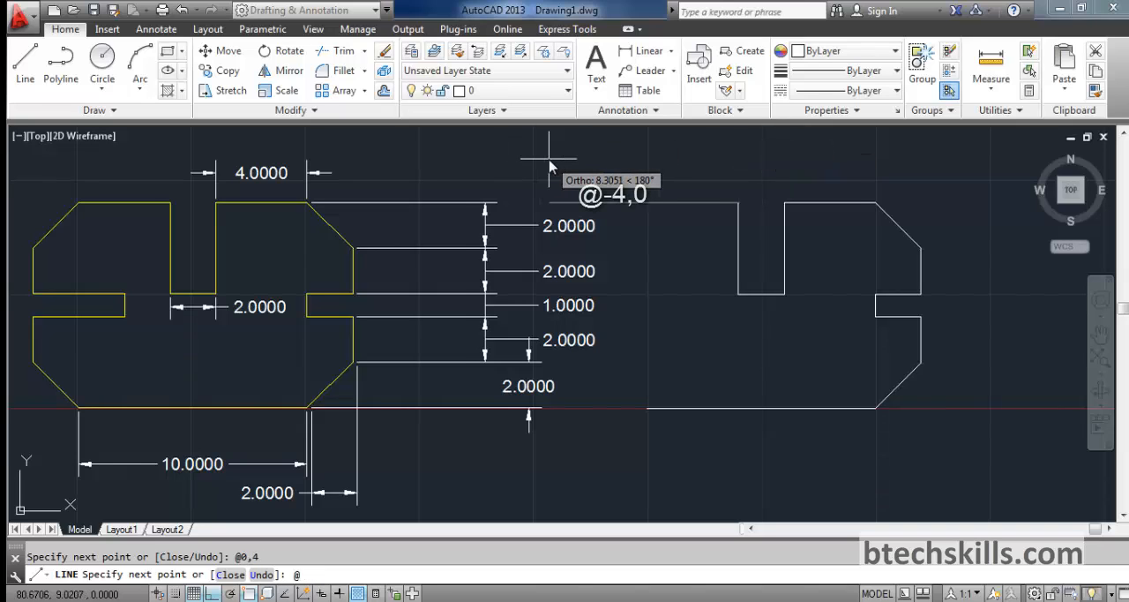
{"action": "type", "text": "-4,"}
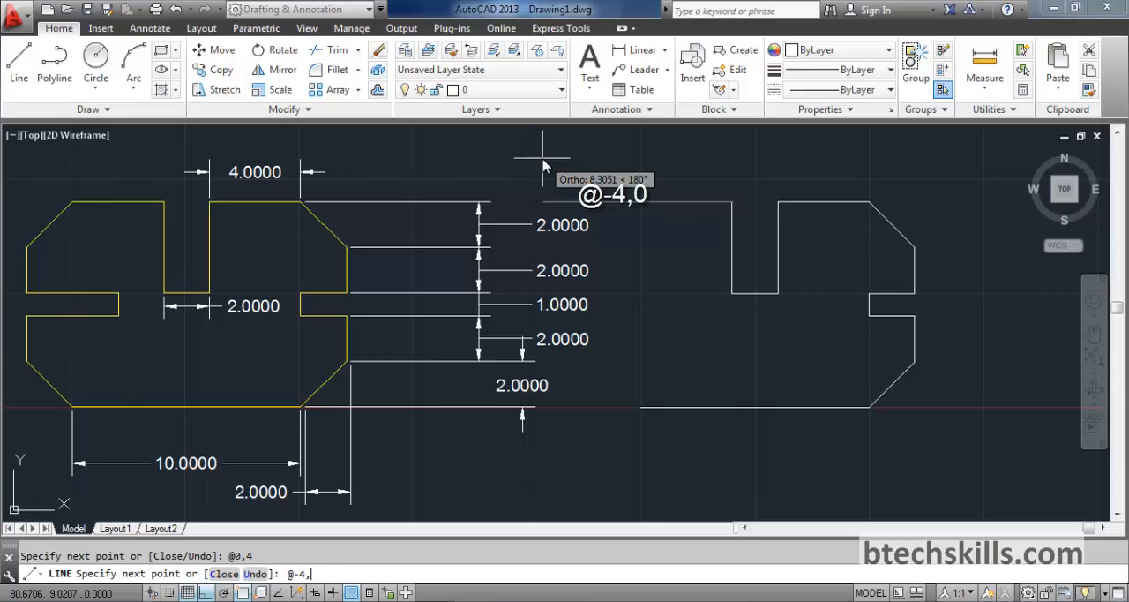
{"action": "type", "text": "0"}
{"action": "key", "text": "Return"}
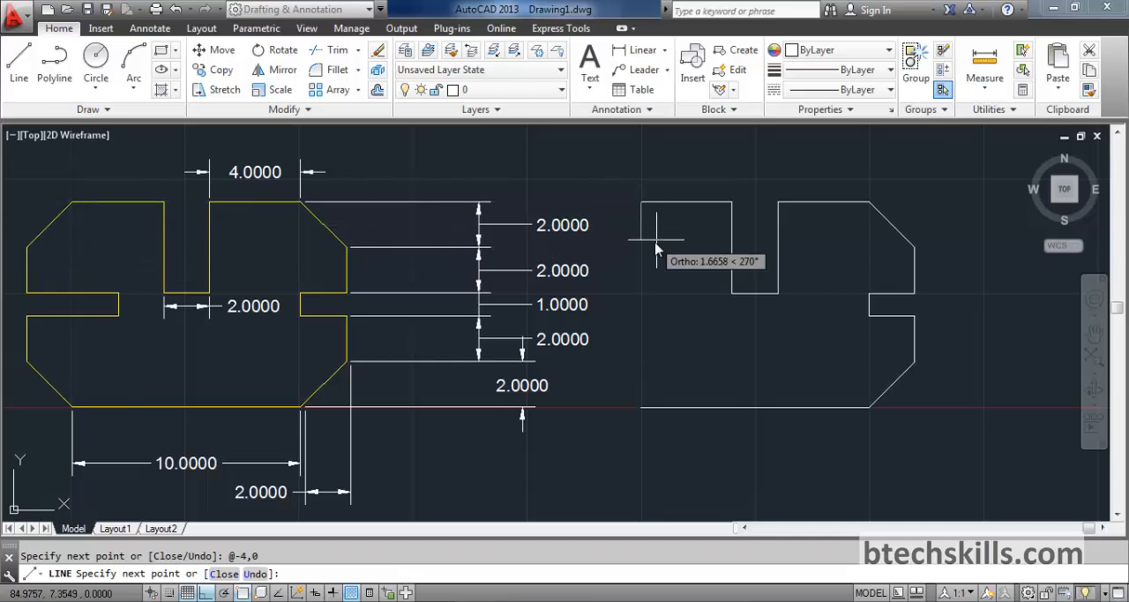
Draw the upper-left chamfer with relative segment @-2,-2 and the vertical edge below it with @0,-2
{"action": "type", "text": "@"}
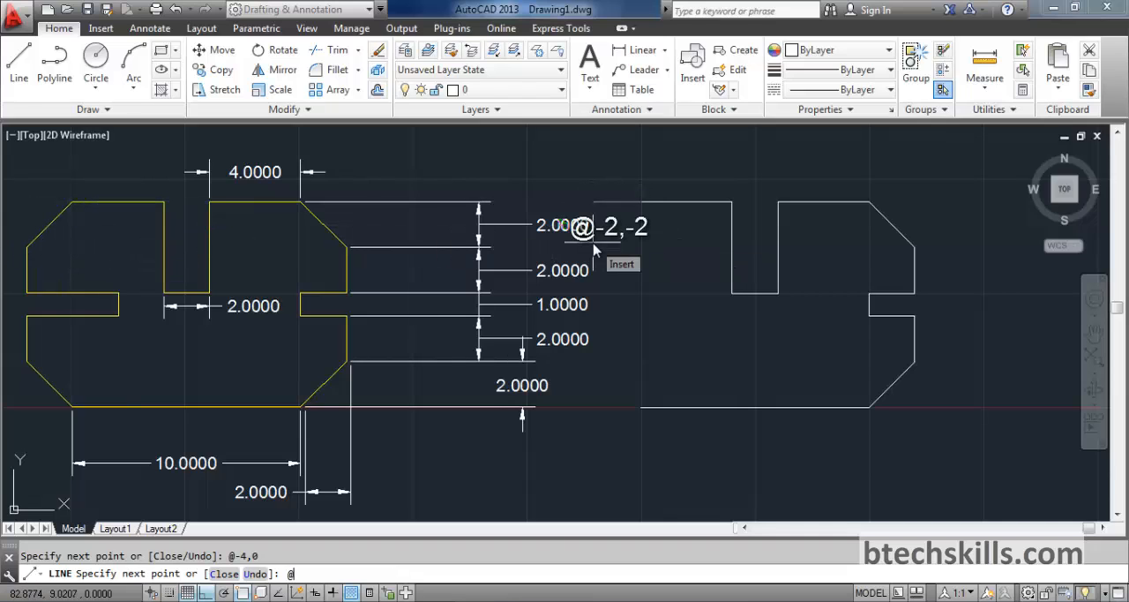
{"action": "type", "text": "-2,-2"}
{"action": "key", "text": "Return"}
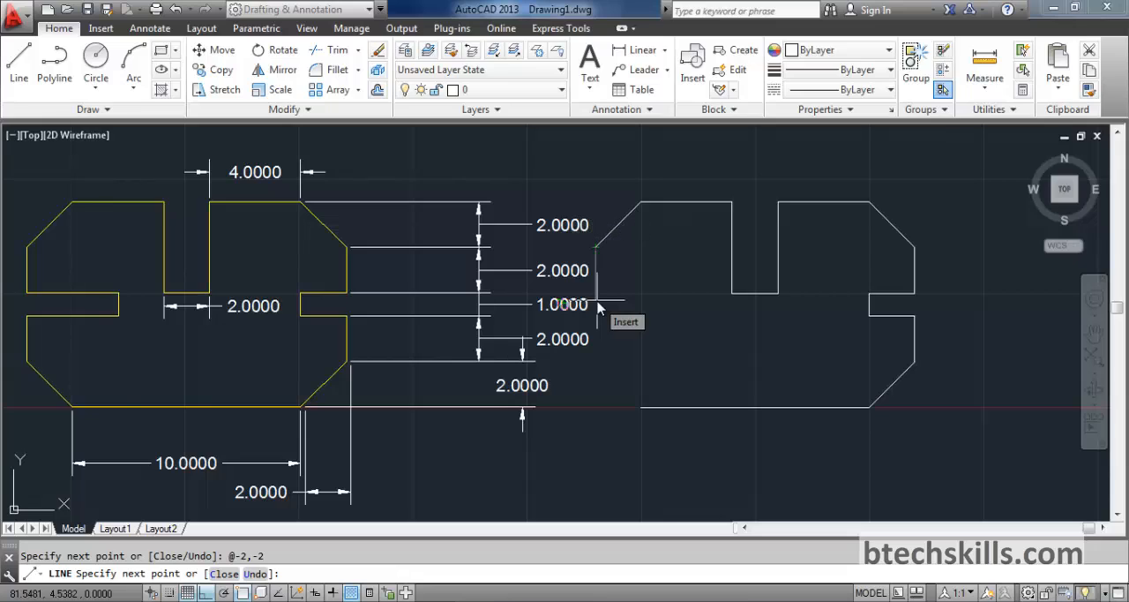
{"action": "type", "text": "@"}
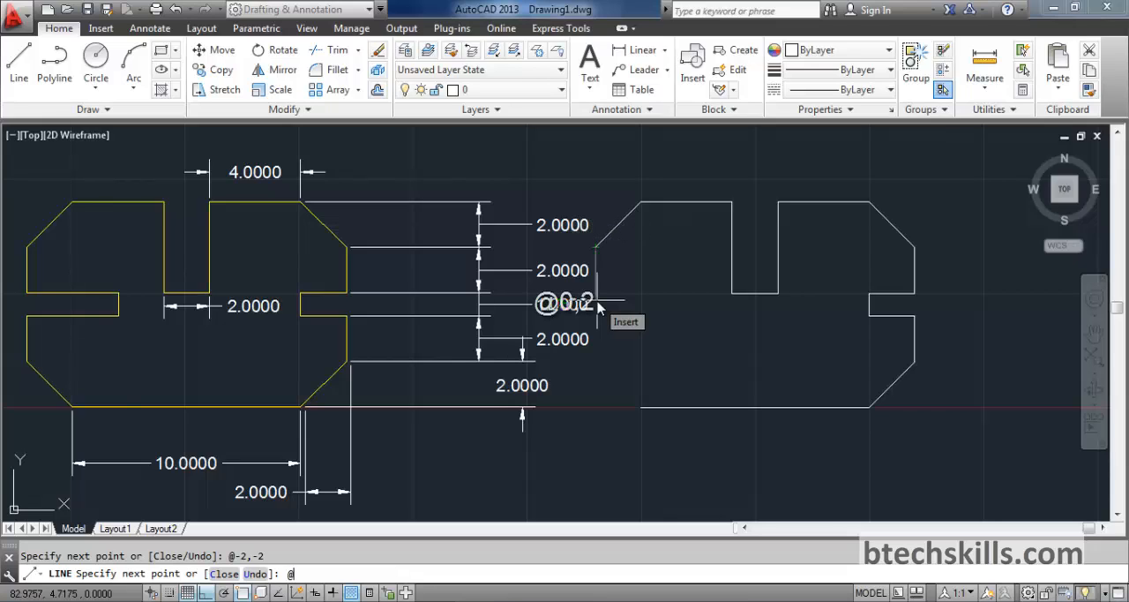
{"action": "type", "text": "0,-2"}
{"action": "key", "text": "Return"}
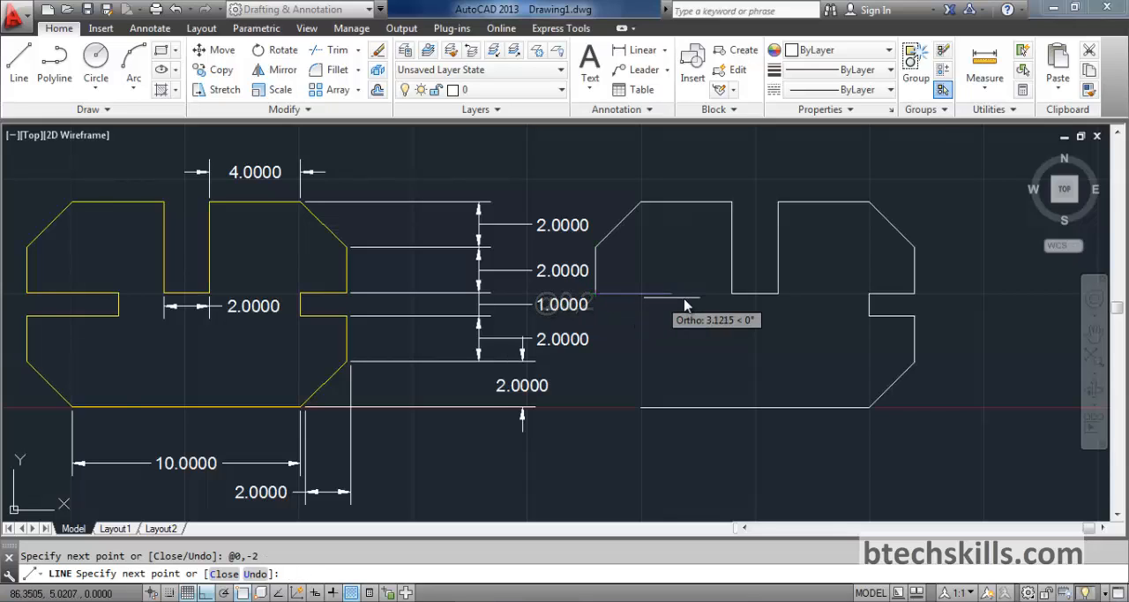
Draw the upper edge of the left side notch inward with relative segment @2,0
{"action": "type", "text": "@"}
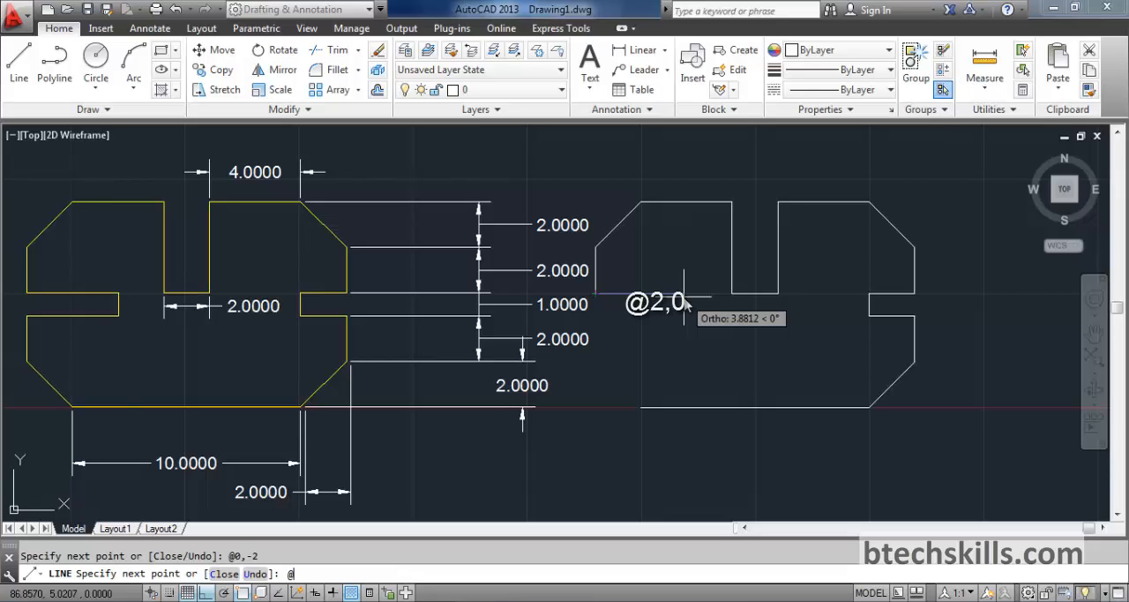
{"action": "type", "text": "2,02,0"}
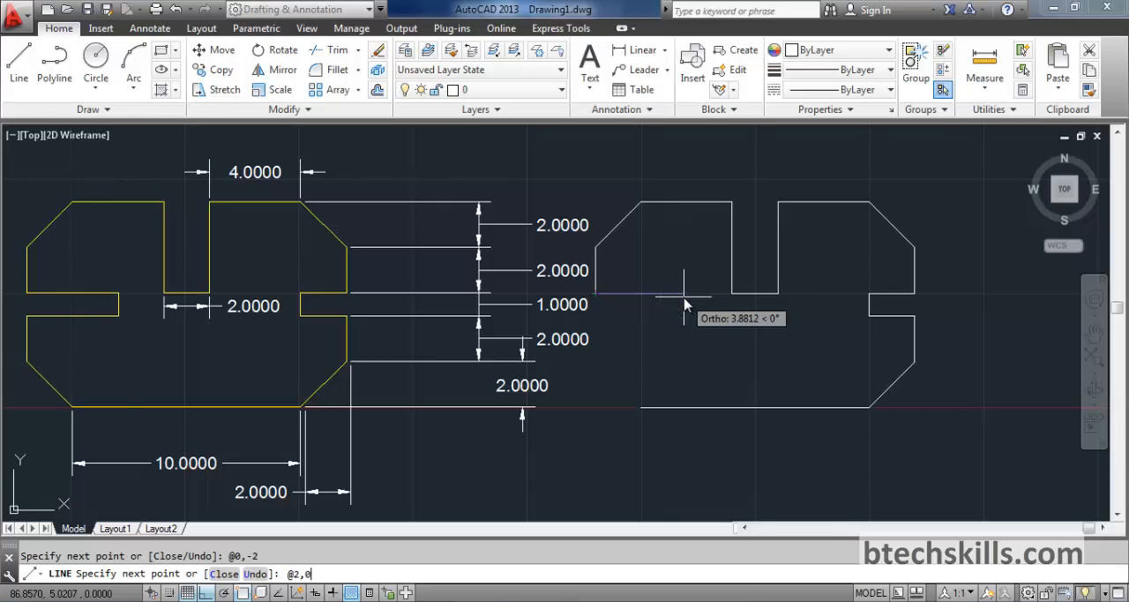
{"action": "key", "text": "Return"}
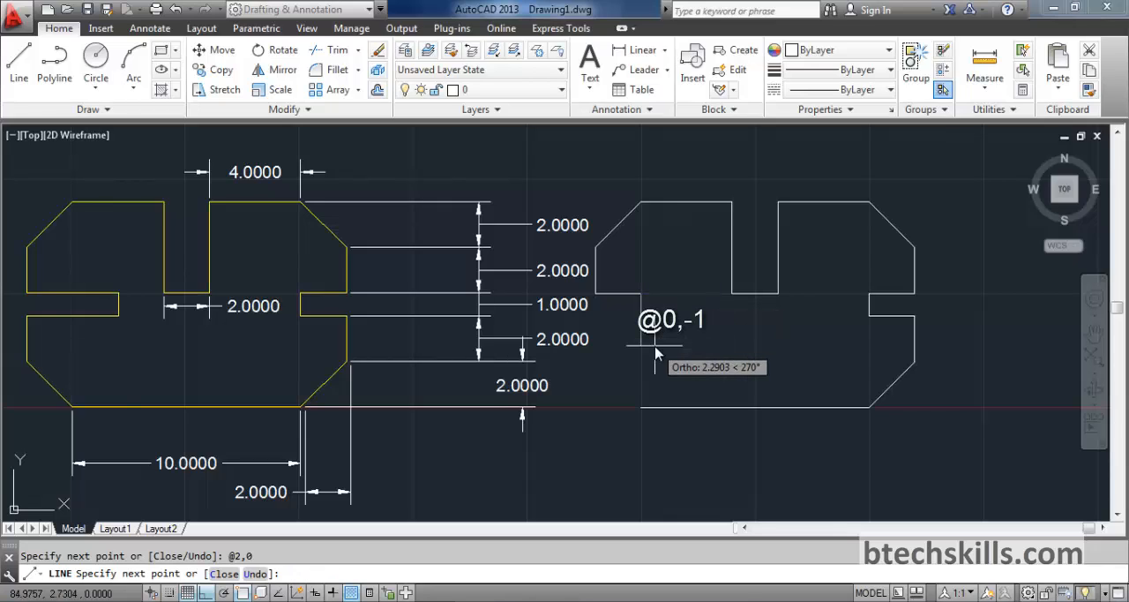
Finish the left side notch with relative line segments @0,-1 and @-2,0
{"action": "type", "text": "@0,-"}
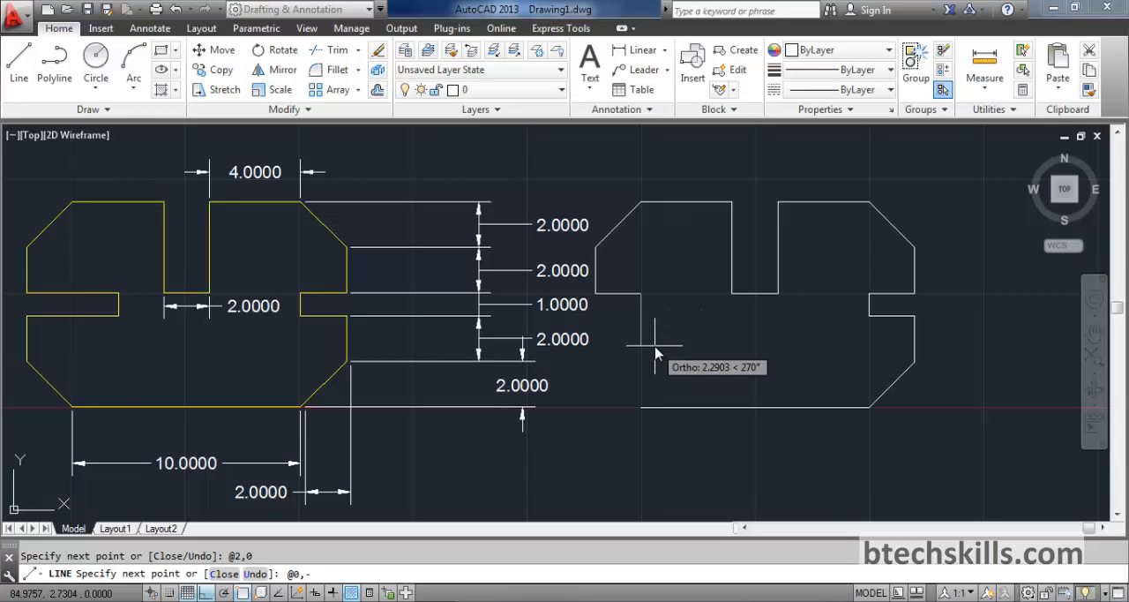
{"action": "type", "text": "1"}
{"action": "key", "text": "Return"}
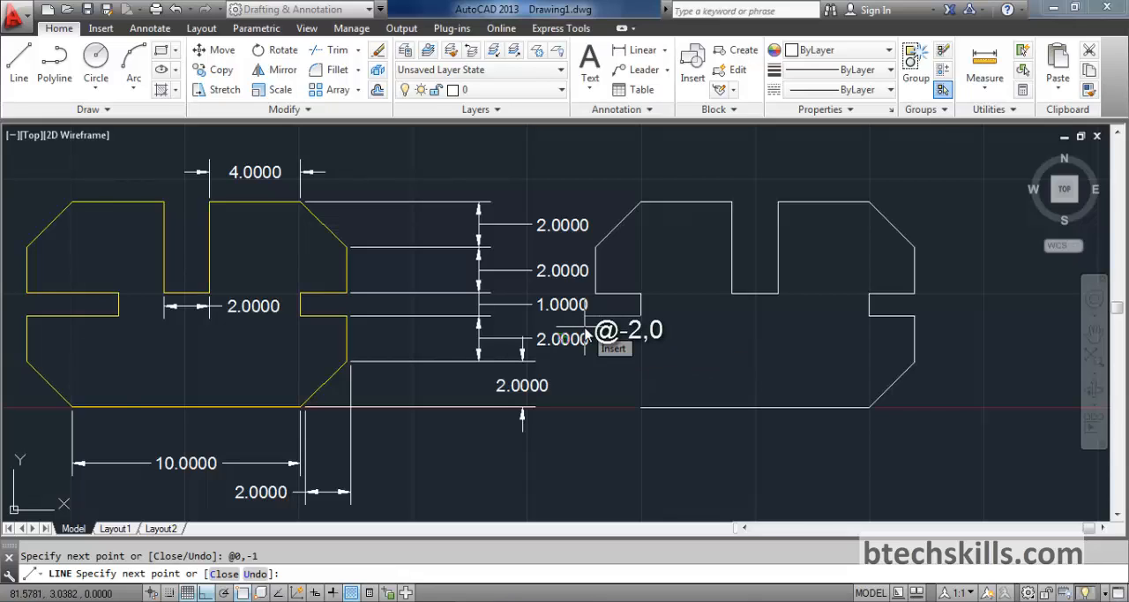
{"action": "type", "text": "@-2,0"}
{"action": "key", "text": "Return"}
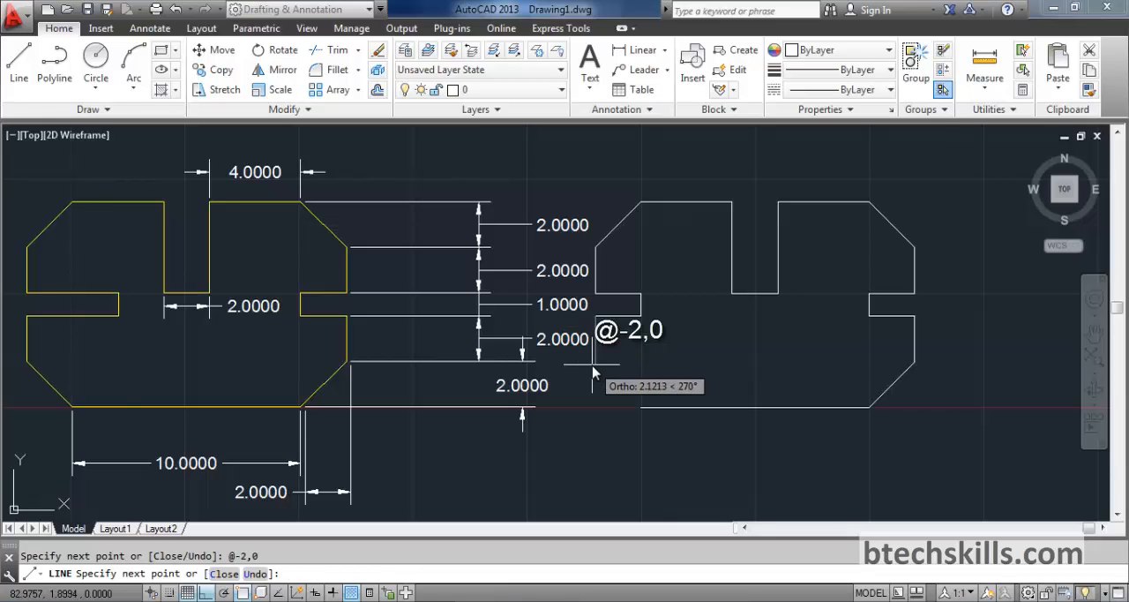
Add the vertical edge below the left notch with @0,-2 and close the outline back to its starting point
{"action": "type", "text": "@"}
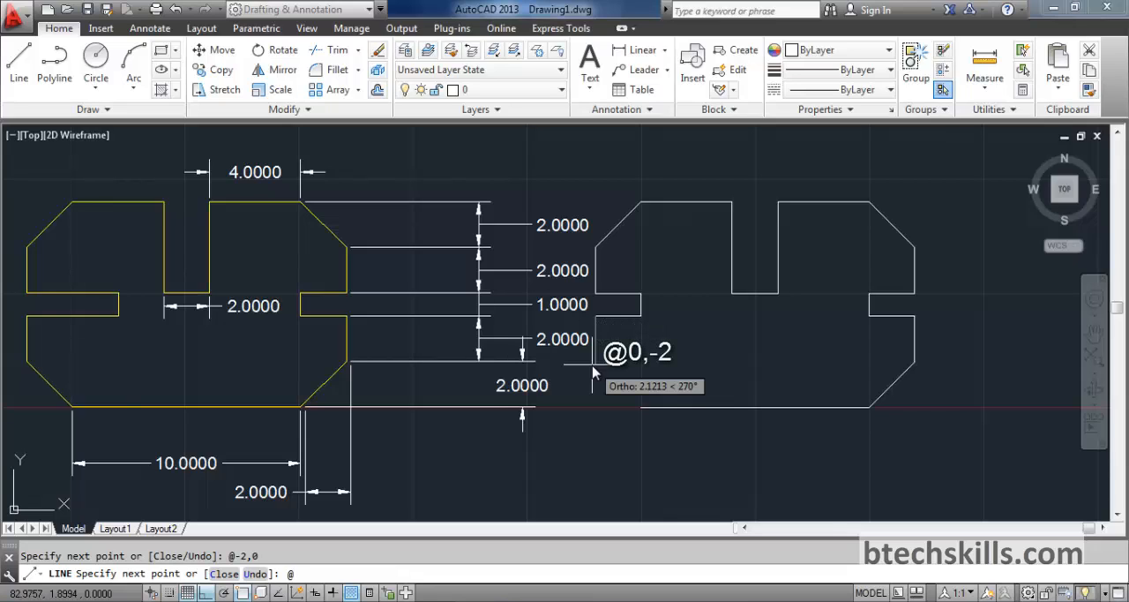
{"action": "type", "text": "0,-20,-2"}
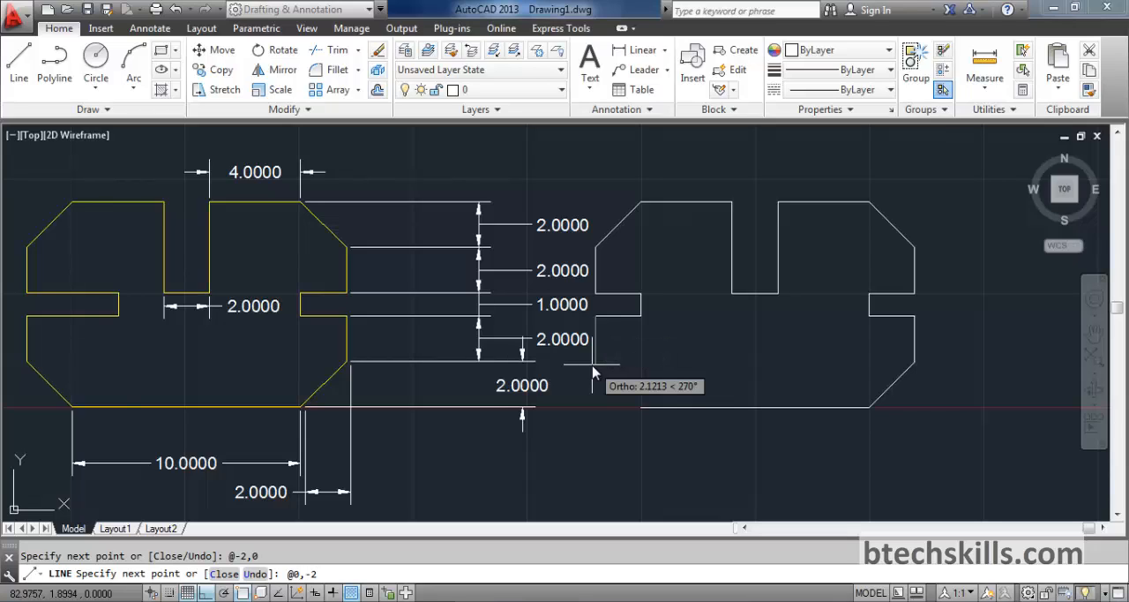
{"action": "key", "text": "Return"}
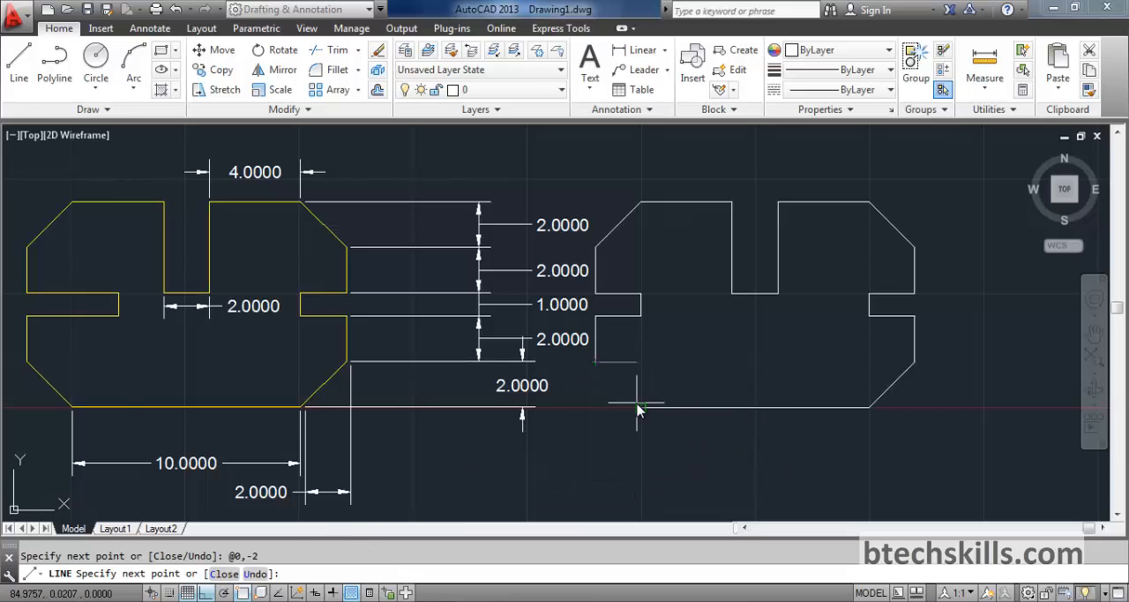
{"action": "type", "text": "c"}
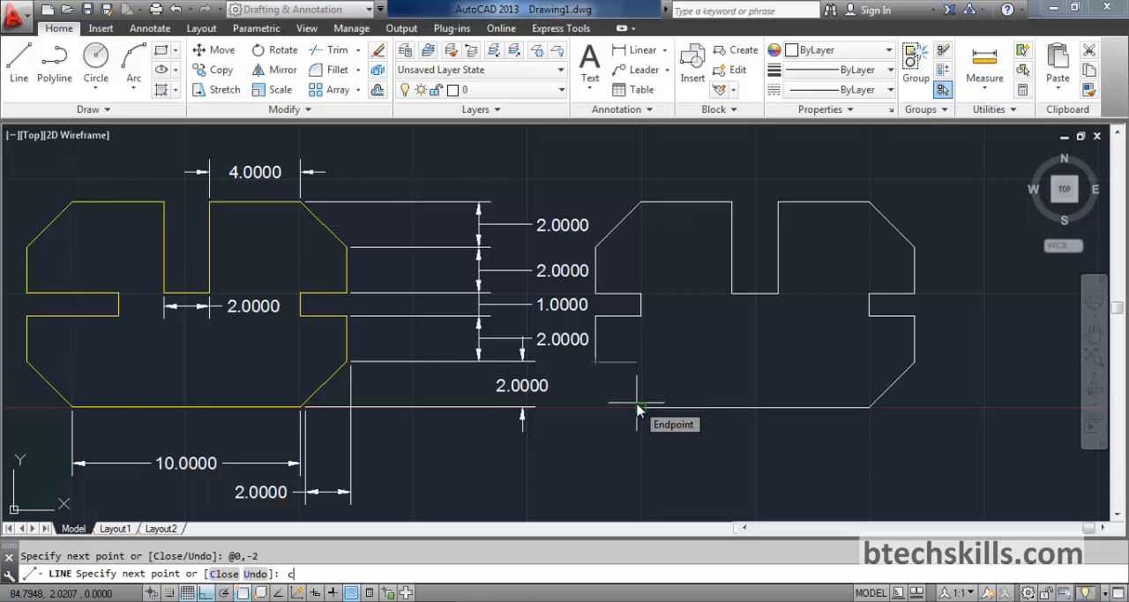
{"action": "key", "text": "Return"}
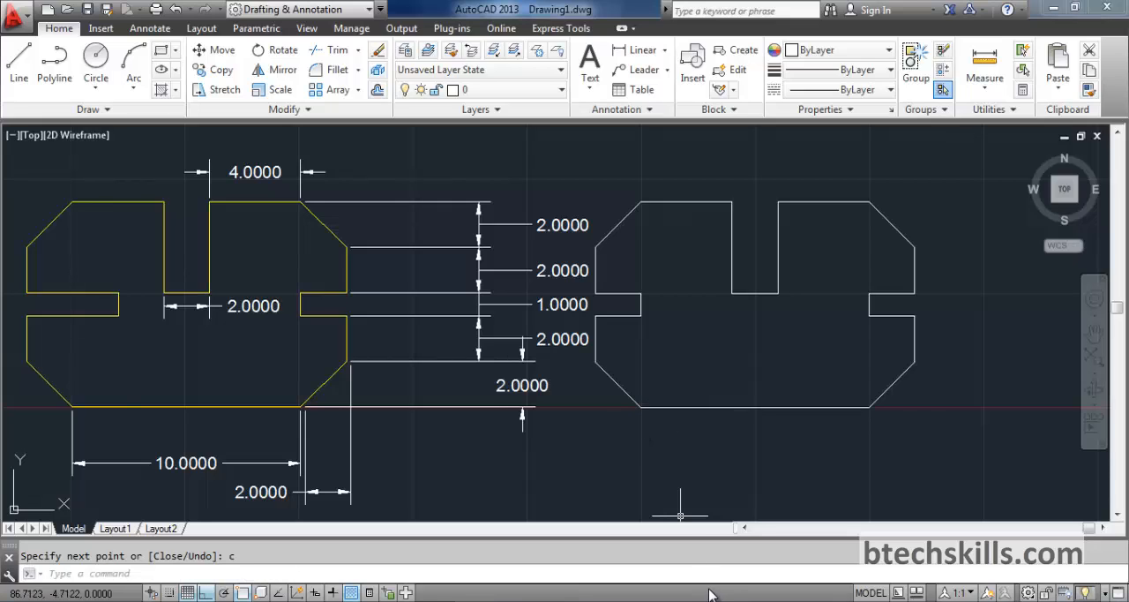